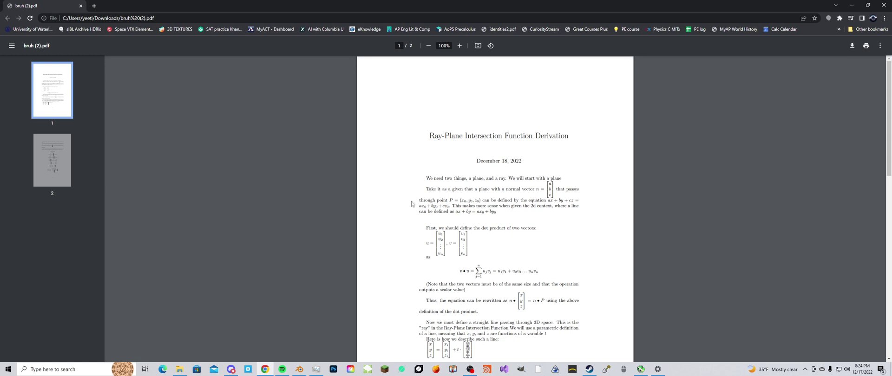
Step: Read through both pages of the Ray-Plane Intersection Function derivation PDF, from the plane definition to the final equation
drag(429, 136, 532, 150)
click(500, 148)
scroll(500, 148, down, 7)
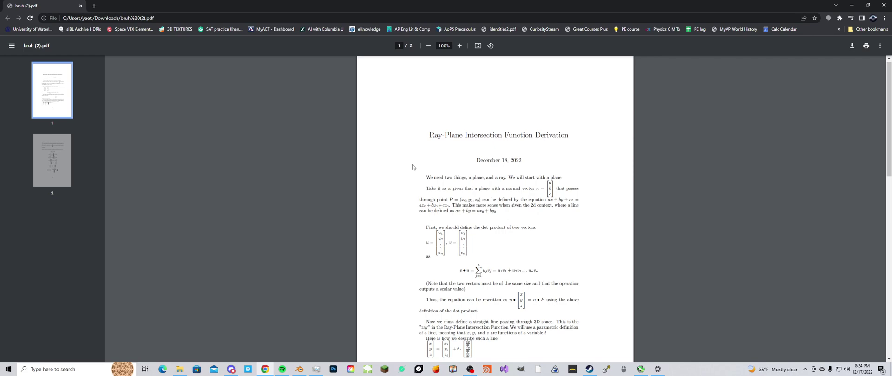
scroll(411, 191, down, 2)
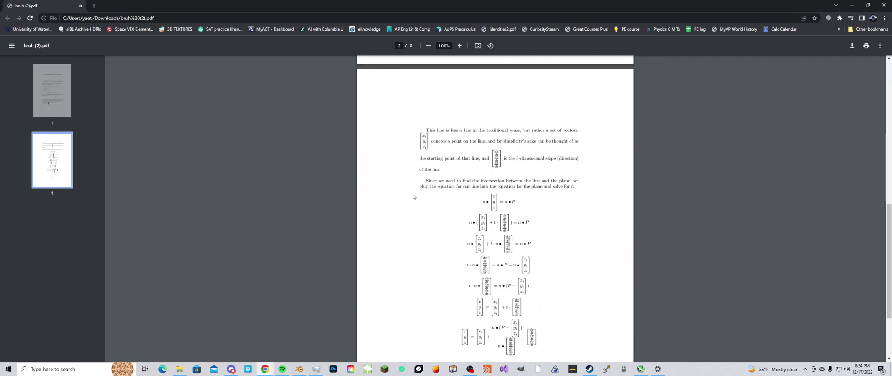
scroll(413, 192, up, 9)
scroll(413, 195, up, 1)
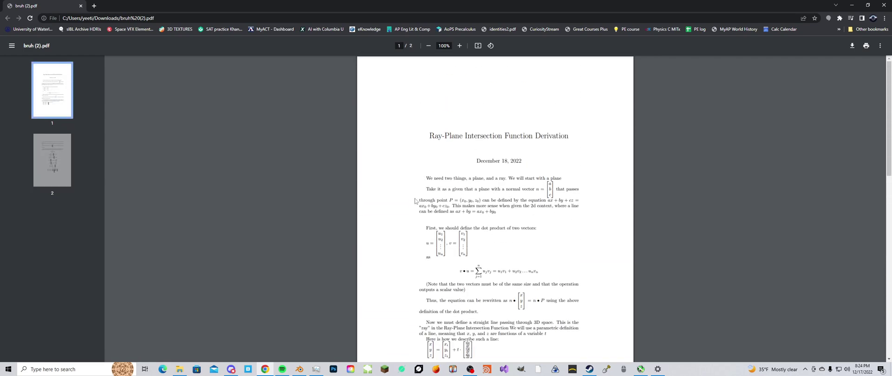
scroll(410, 204, down, 5)
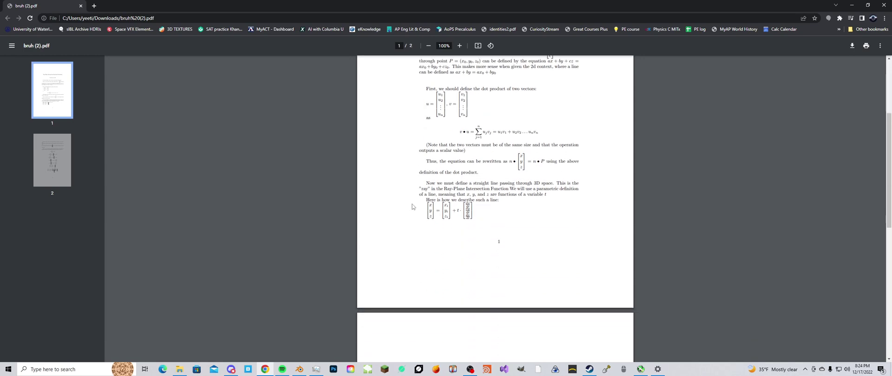
scroll(405, 207, up, 2)
scroll(397, 210, up, 3)
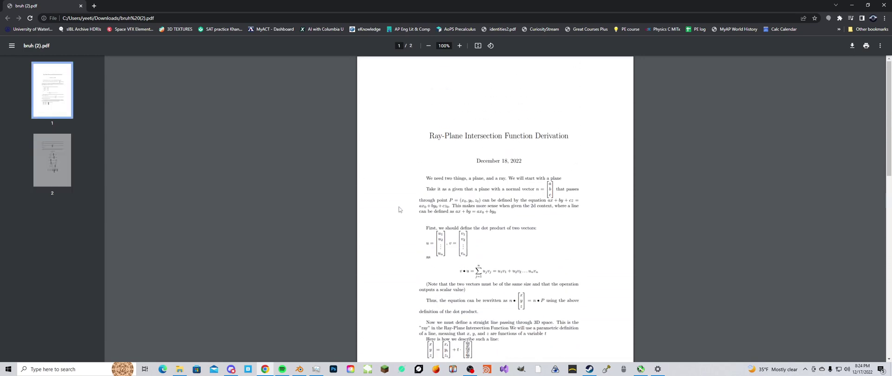
scroll(400, 218, down, 4)
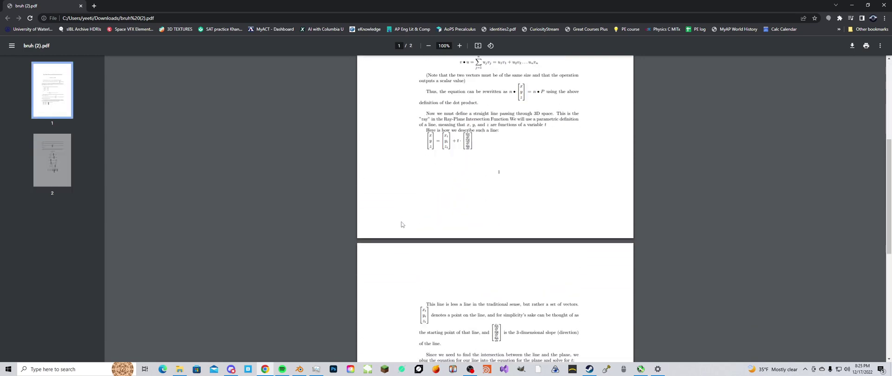
scroll(405, 232, down, 6)
scroll(454, 244, up, 2)
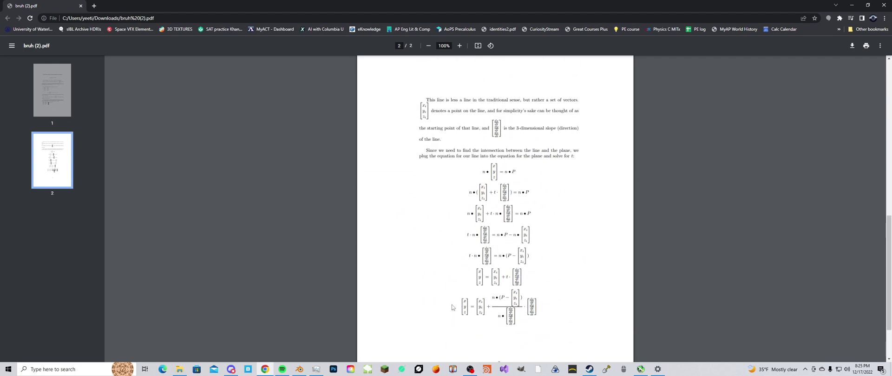
scroll(450, 298, up, 8)
scroll(443, 274, down, 12)
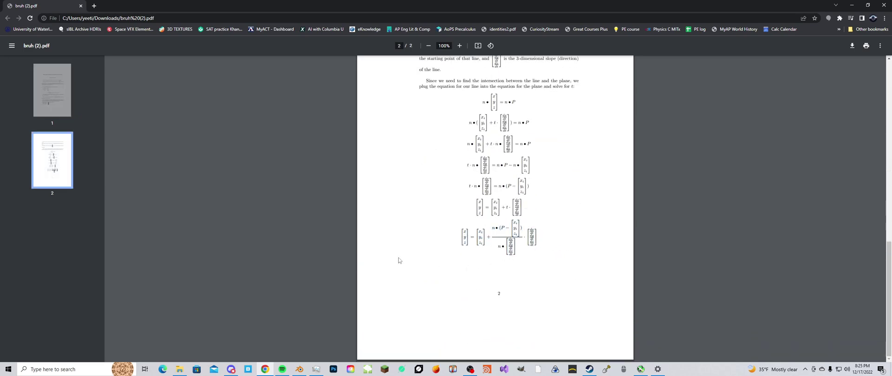
scroll(398, 261, up, 10)
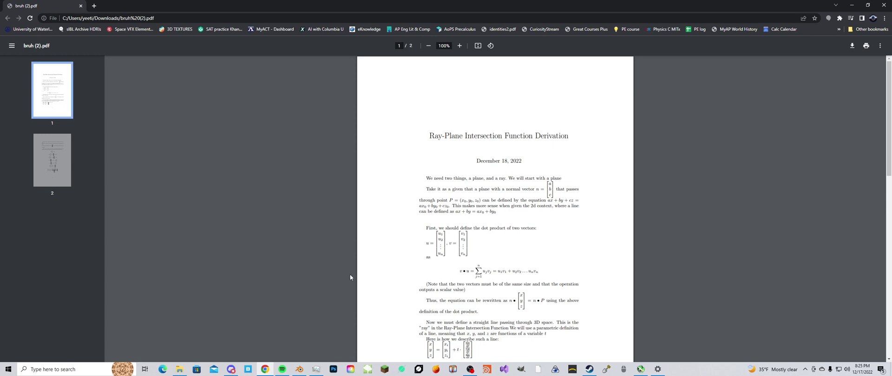
Step: Switch to Blender and label the Vector Transform node in the World shader "Camera Position"
click(300, 370)
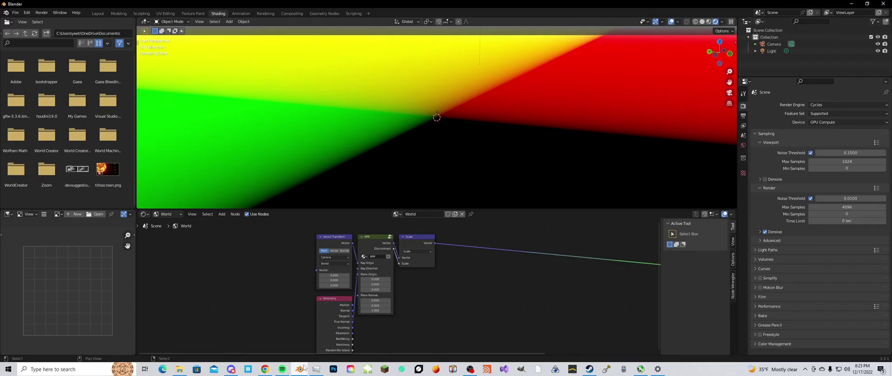
middle_drag(400, 150, 439, 154)
click(336, 242)
scroll(317, 282, down, 3)
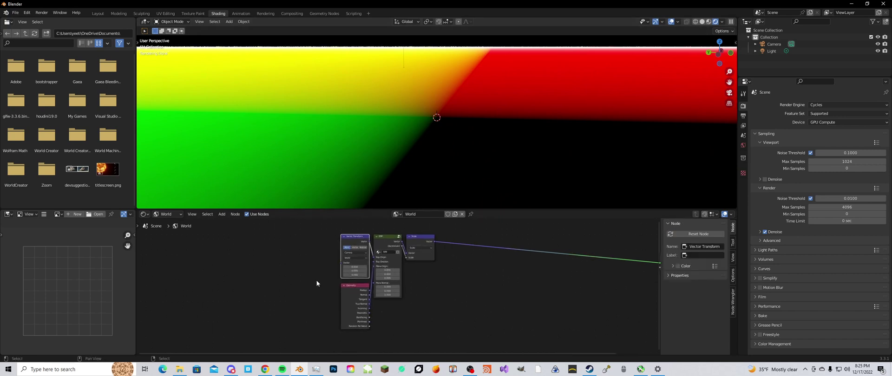
scroll(316, 282, up, 4)
middle_drag(318, 267, 344, 291)
click(711, 256)
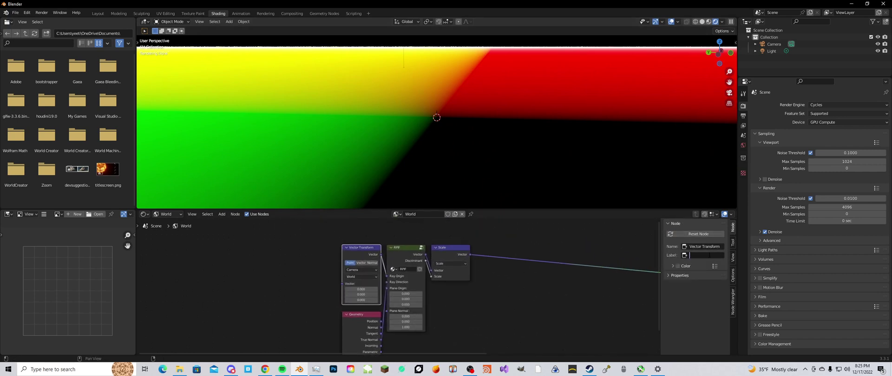
text(Camera Position)
key(Return)
Step: Label the Geometry node "Ray Direction"
middle_drag(563, 297, 556, 273)
click(367, 302)
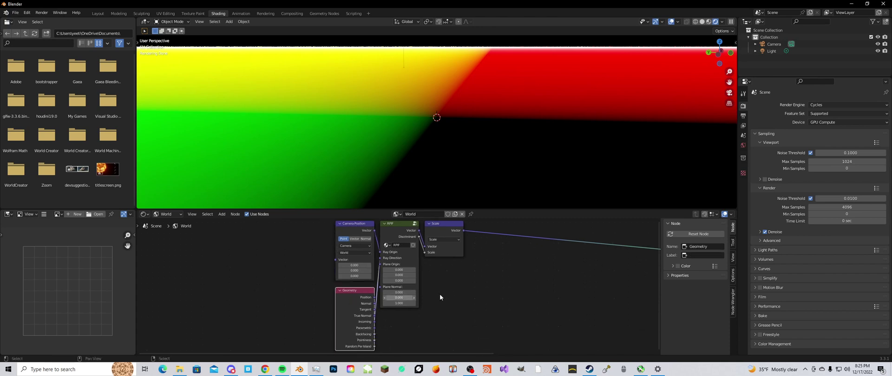
click(699, 255)
text(Ray Direction)
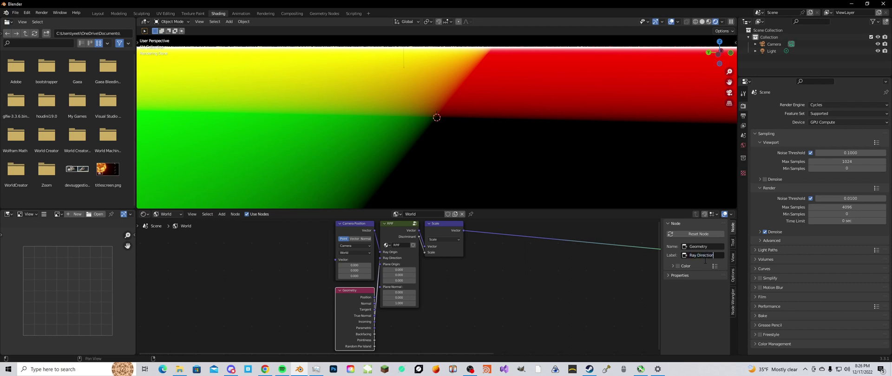
key(Return)
Step: Move the Ray Direction node up slightly so it sits directly beneath the Camera Position node
middle_drag(605, 135, 490, 142)
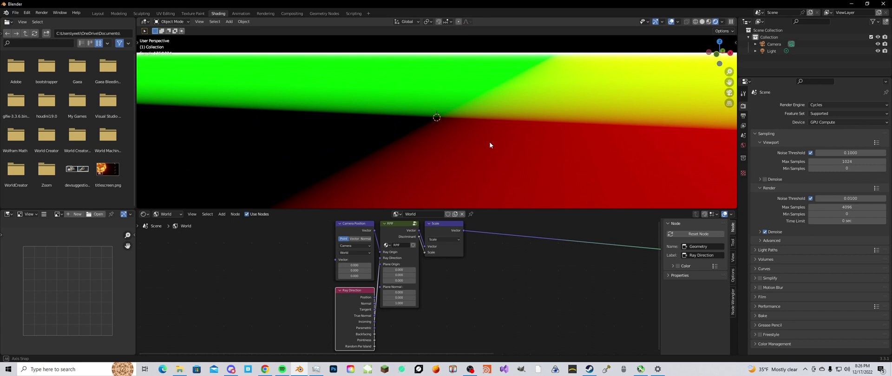
middle_drag(336, 166, 412, 169)
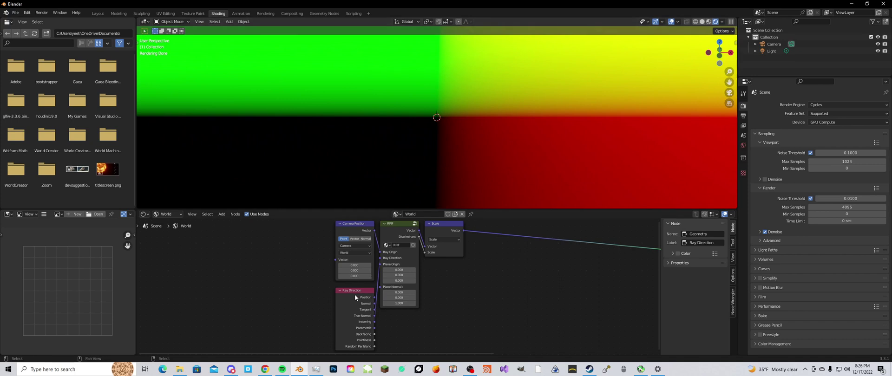
drag(310, 242, 361, 306)
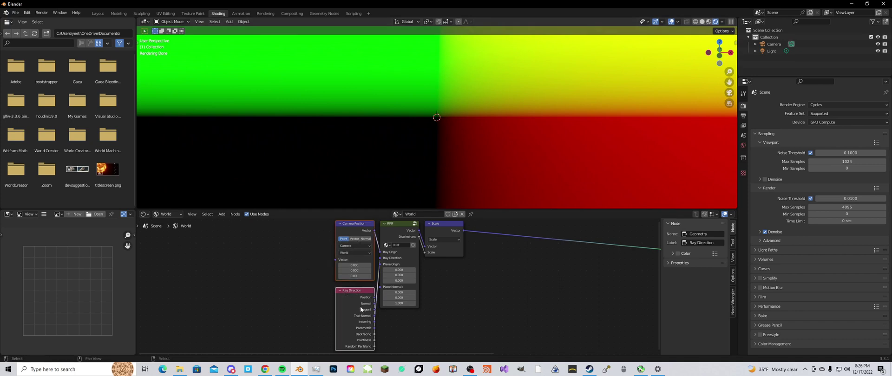
click(358, 232)
click(357, 296)
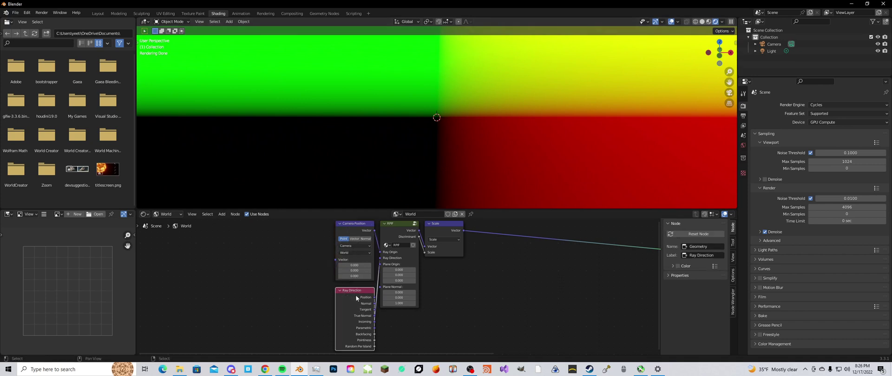
click(359, 285)
drag(355, 299, 355, 293)
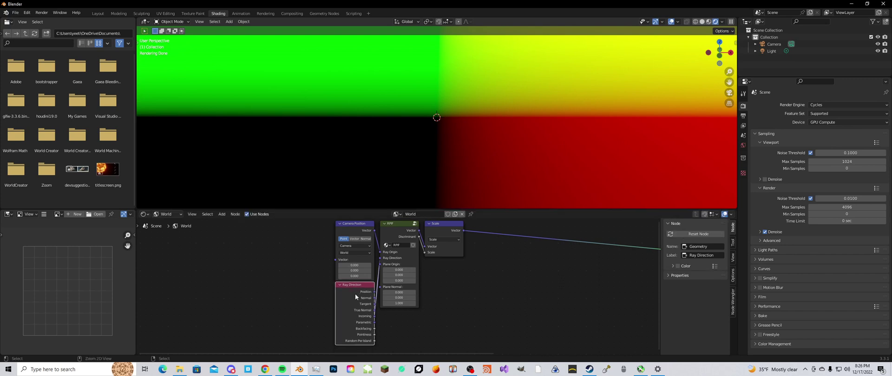
scroll(378, 322, up, 3)
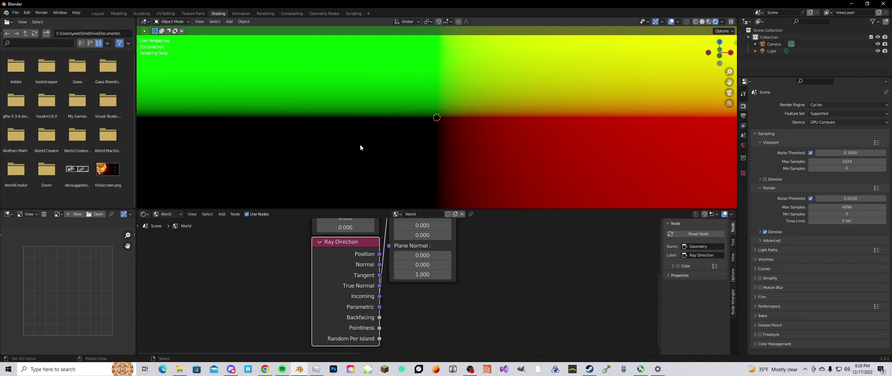
mouse_move(360, 144)
middle_down()
mouse_move(422, 140)
mouse_move(351, 149)
middle_up()
key(h)
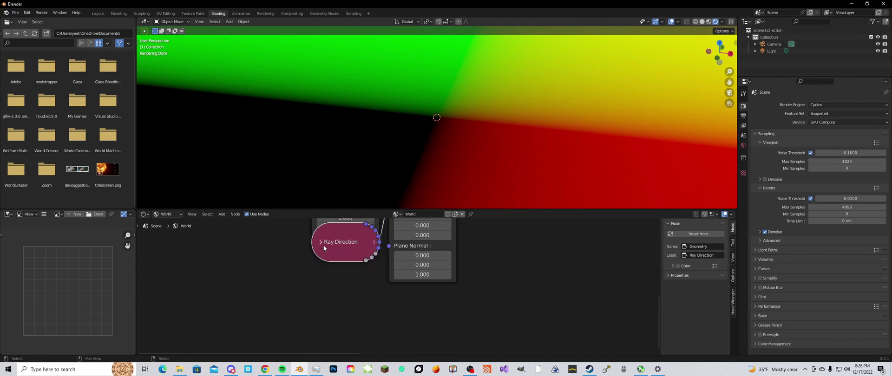
scroll(301, 239, down, 3)
click(336, 249)
scroll(336, 250, down, 2)
middle_drag(449, 268, 439, 300)
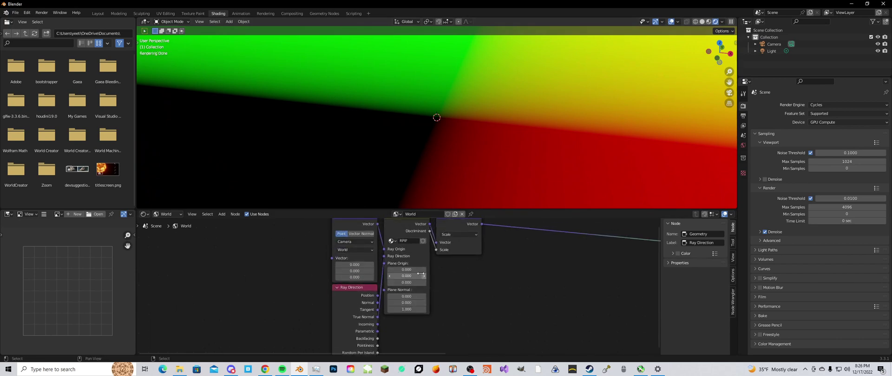
Step: Examine the RPIF group node's ray origin, ray direction, plane origin and plane normal inputs
middle_drag(421, 274, 419, 293)
scroll(403, 279, up, 3)
click(398, 243)
scroll(382, 263, up, 3)
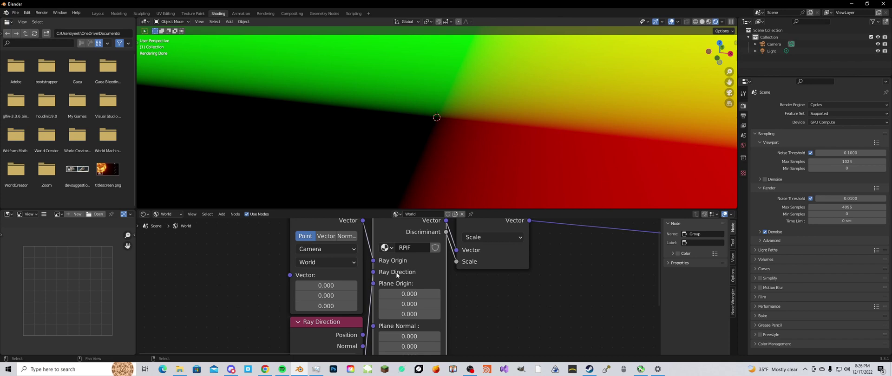
middle_drag(392, 272, 408, 283)
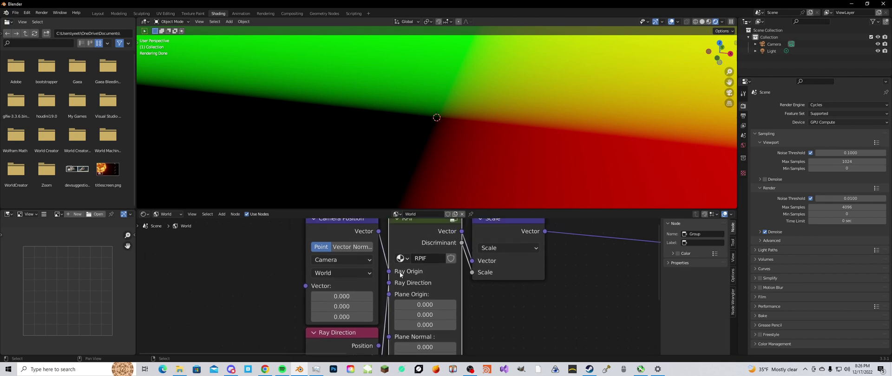
scroll(398, 279, down, 3)
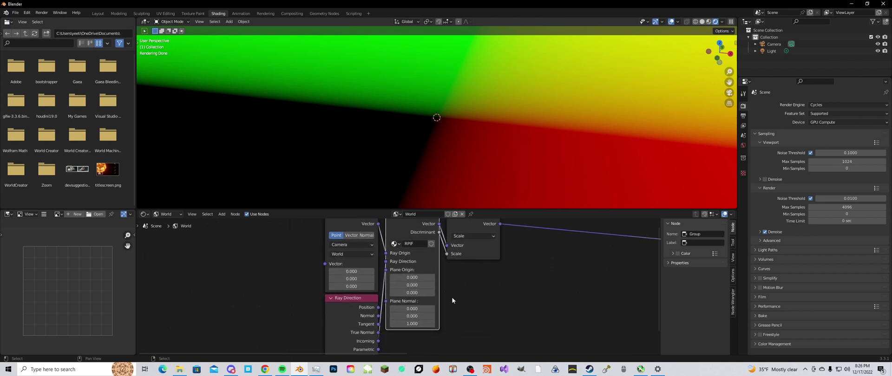
scroll(453, 300, up, 3)
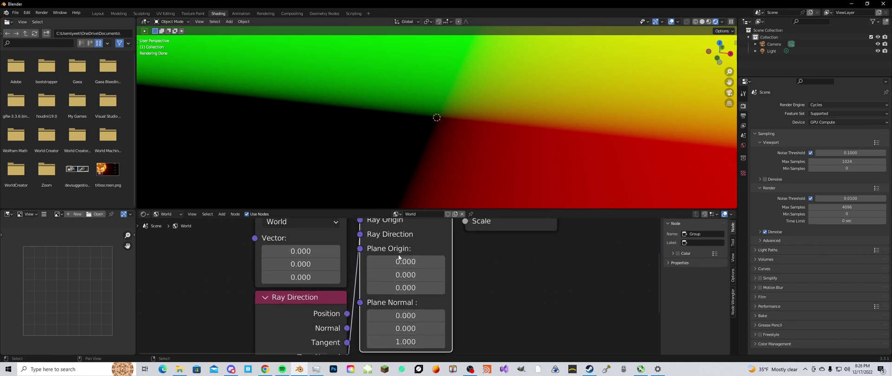
Step: Try shifting the plane vertically by raising the RPIF node's Plane Origin Z to 1, and view the result
middle_drag(422, 141, 463, 153)
drag(406, 288, 389, 287)
middle_drag(392, 175, 479, 174)
drag(406, 288, 453, 288)
middle_drag(418, 156, 399, 137)
Step: Set the RPIF node's Plane Origin Z back to 0 and view the plane again
click(416, 289)
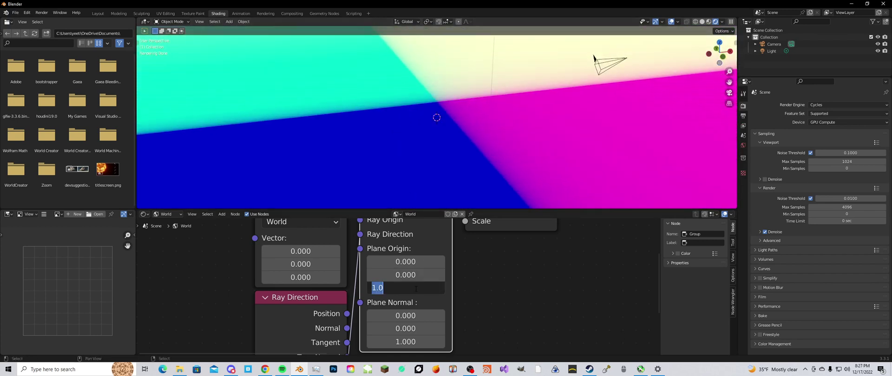
text(0)
key(Return)
middle_drag(328, 124, 364, 128)
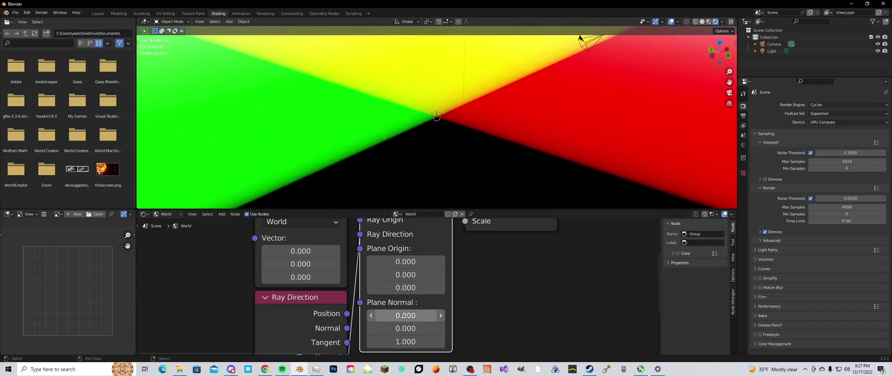
Step: Tilt the plane by setting the RPIF node's Plane Normal X and Y to 1, and view it from another angle
click(405, 316)
text(1)
key(Return)
click(425, 328)
text(1)
key(Return)
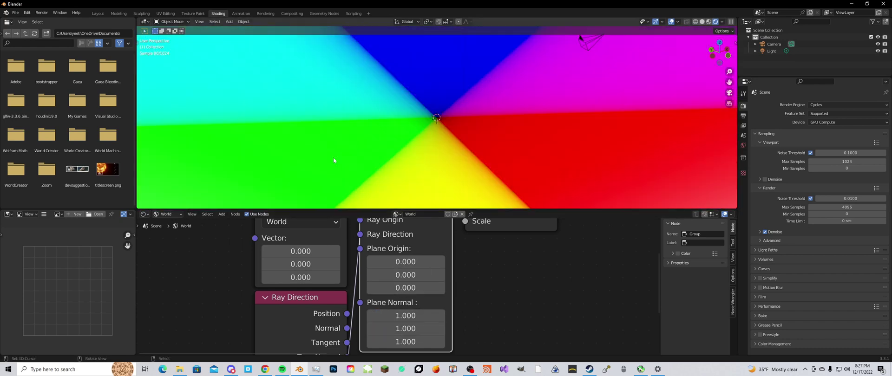
middle_drag(333, 160, 419, 170)
Step: Try offsetting the tilted plane by raising the Plane Origin Y first to 0.1 and further to 1
click(438, 274)
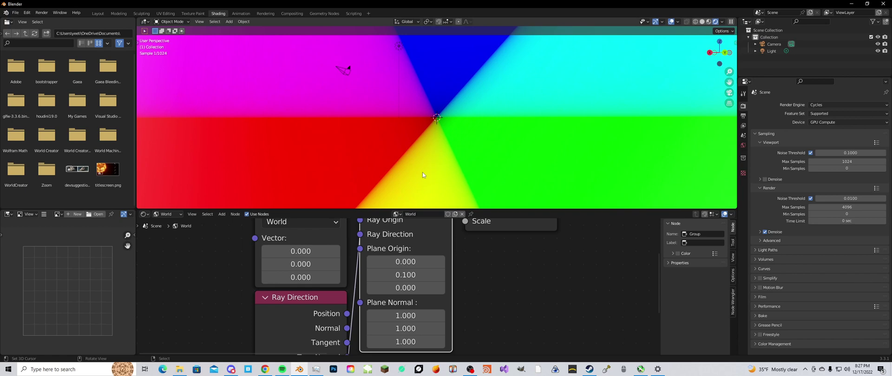
middle_drag(419, 170, 396, 180)
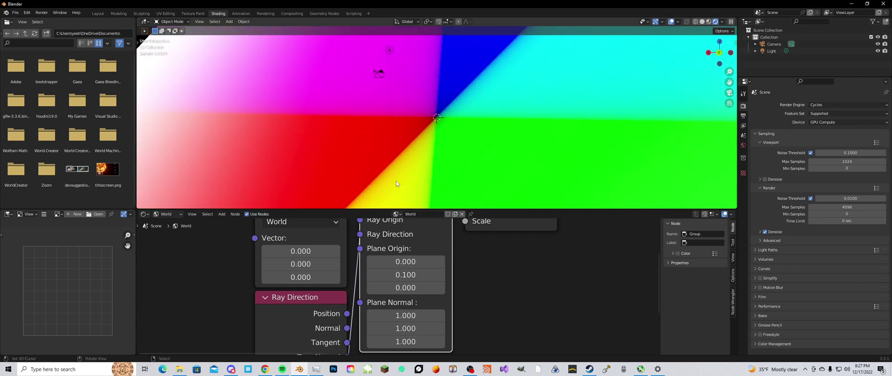
click(406, 275)
drag(405, 275, 440, 276)
mouse_move(395, 194)
middle_down()
mouse_move(339, 188)
mouse_move(400, 190)
middle_up()
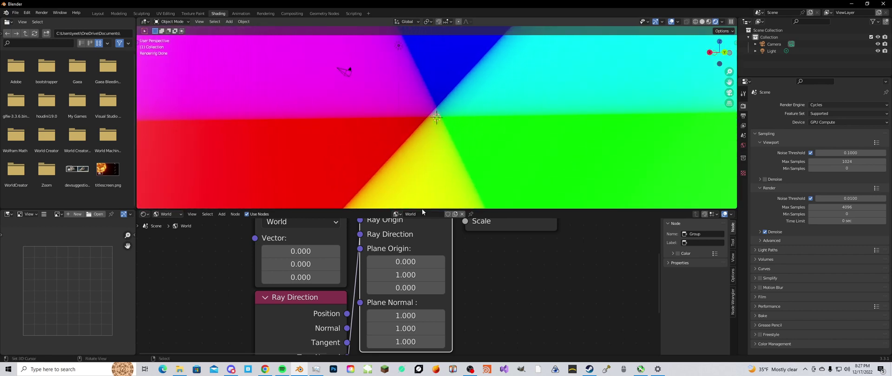
Step: Reset the Plane Origin Y to 0 and the Plane Normal X and Y to 0, and view the level plane
click(406, 275)
text(0)
key(Return)
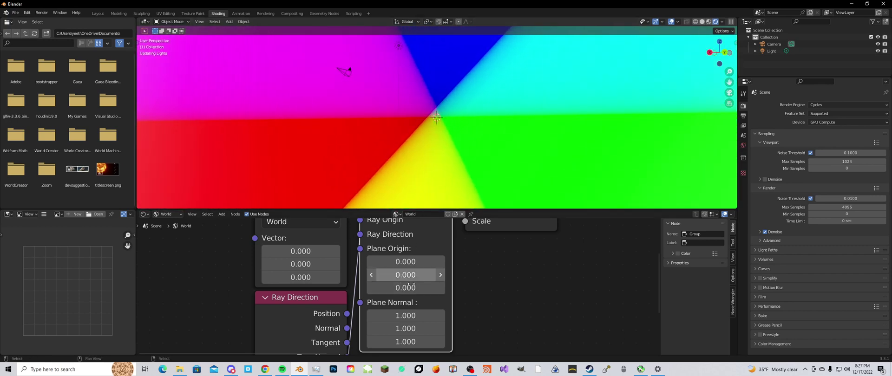
drag(405, 315, 406, 328)
text(0)
key(Return)
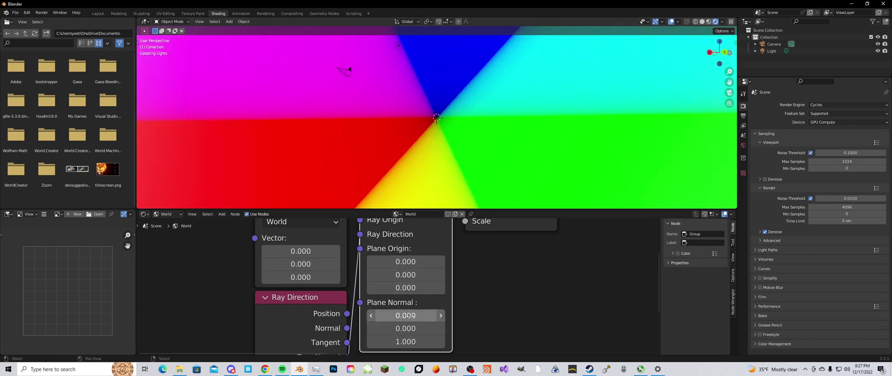
middle_drag(353, 171, 468, 171)
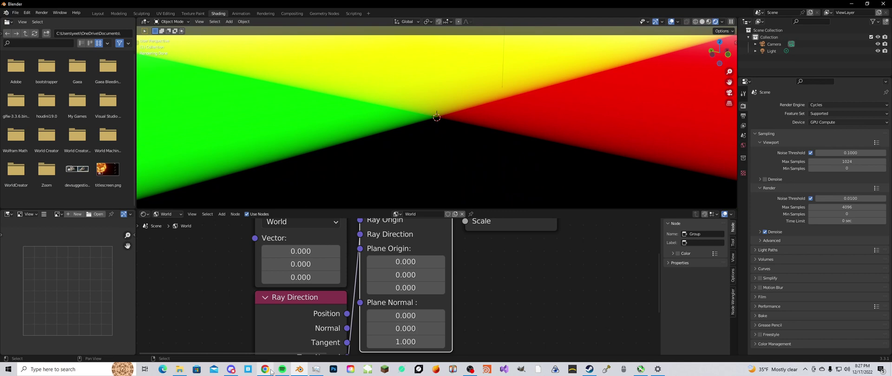
Step: Bring the whole node chain into view and switch to the bruh (2).pdf document in Chrome
scroll(438, 308, down, 4)
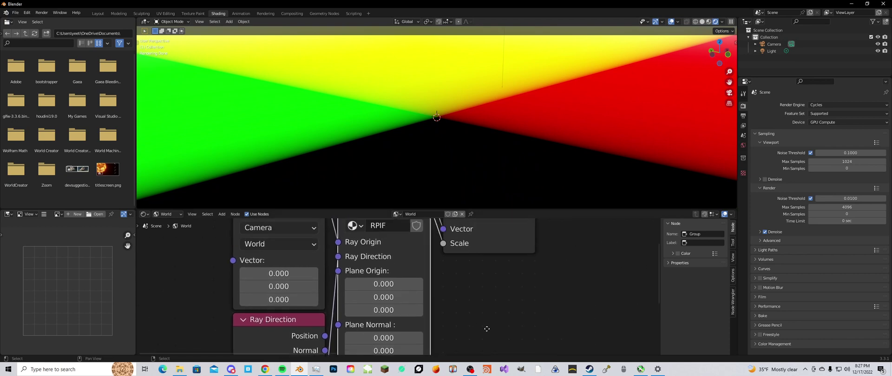
middle_drag(430, 302, 431, 305)
click(432, 307)
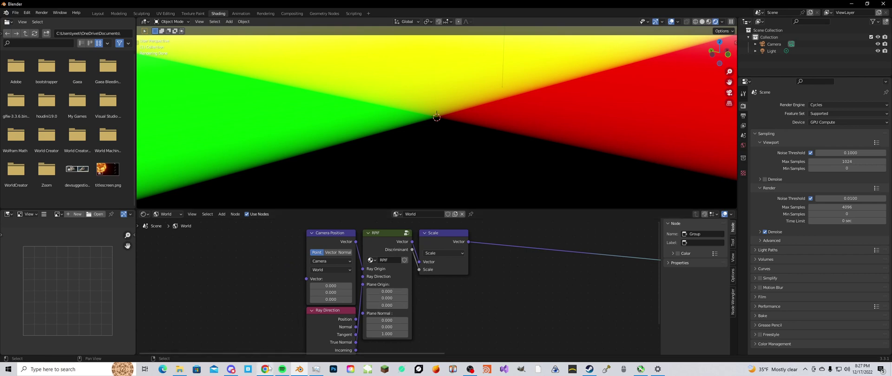
mouse_move(269, 369)
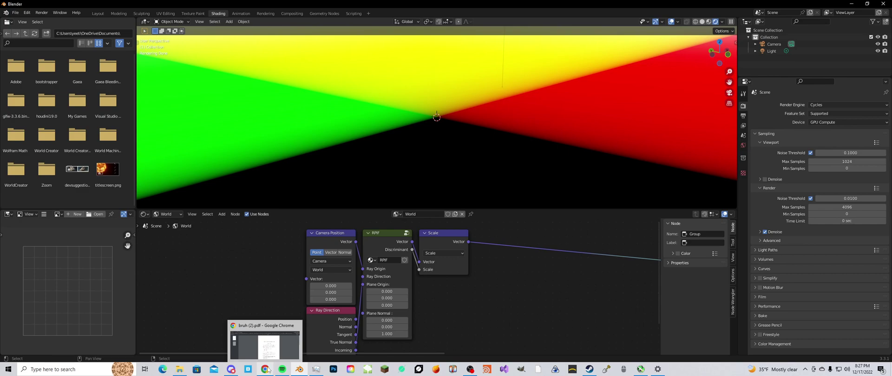
click(267, 370)
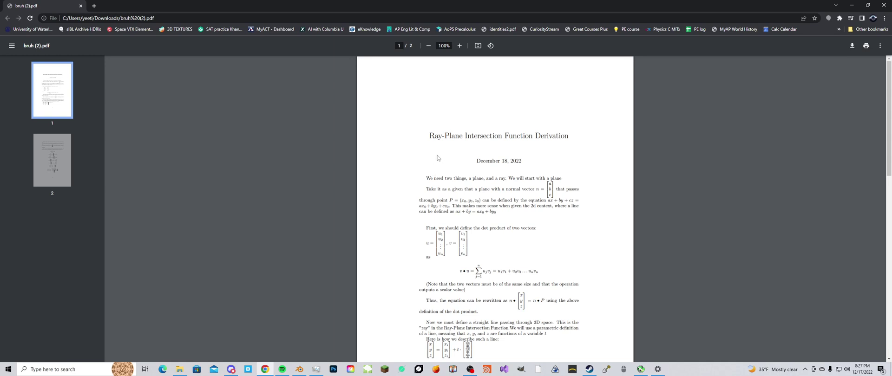
Step: Highlight the document title, Ray-Plane Intersection Function Derivation
drag(504, 136, 529, 137)
drag(465, 137, 502, 138)
drag(429, 136, 460, 138)
click(413, 152)
Step: Highlight the normal vector n and its components a, b, c in the plane definition
drag(536, 190, 553, 191)
click(550, 184)
drag(550, 184, 551, 194)
click(550, 184)
drag(551, 187, 552, 195)
click(556, 198)
Step: Highlight the coordinates of point P, the plane equation, and the 2D line equation in the opening paragraph
drag(454, 201, 480, 200)
click(478, 200)
click(480, 200)
drag(547, 200, 445, 209)
click(446, 209)
drag(456, 212, 504, 214)
click(507, 219)
Step: Review the dot product section and highlight v • u at the start of its formula
scroll(489, 219, down, 1)
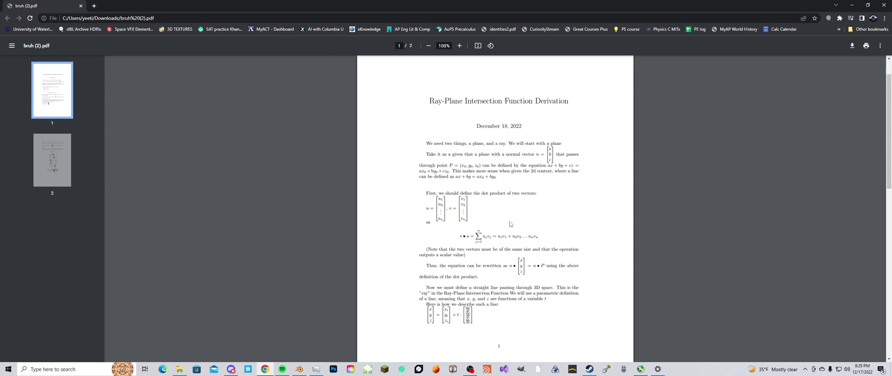
scroll(510, 224, up, 1)
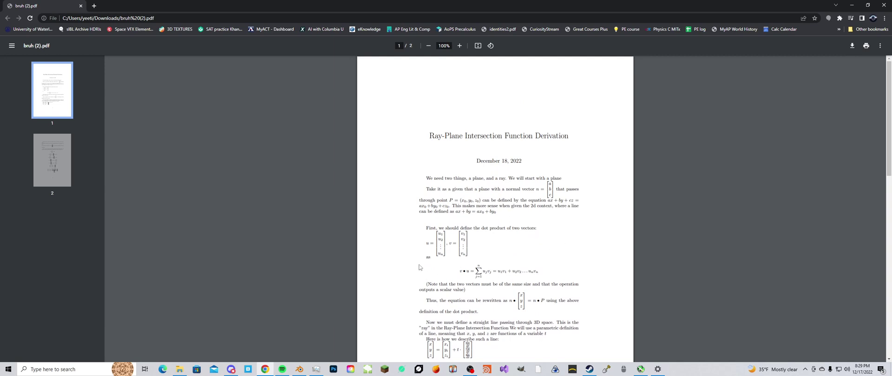
triple_click(498, 266)
click(514, 263)
drag(459, 270, 464, 271)
scroll(484, 271, down, 1)
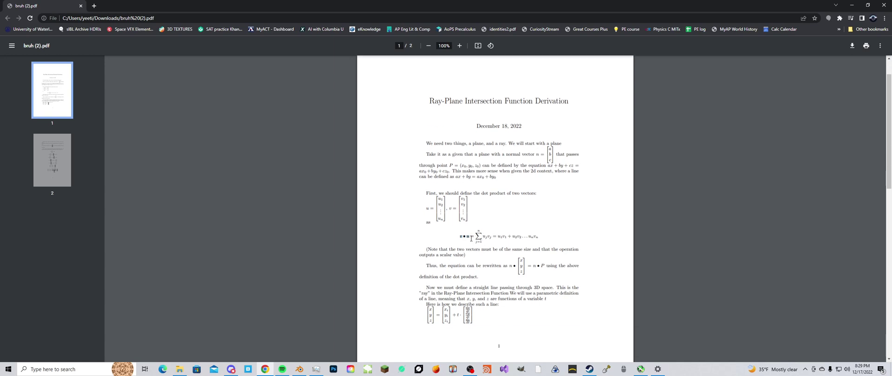
click(471, 238)
Step: Enlarge the PDF to 156% and highlight the definition of vector u
ctrl+scroll(500, 232, up, 3)
scroll(501, 230, down, 1)
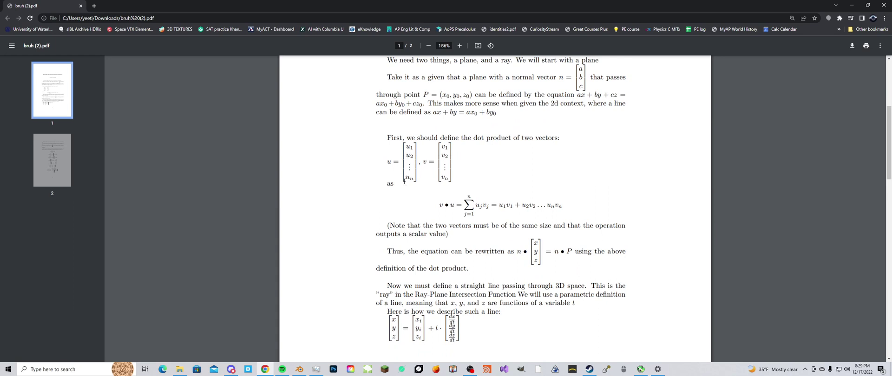
scroll(419, 175, up, 1)
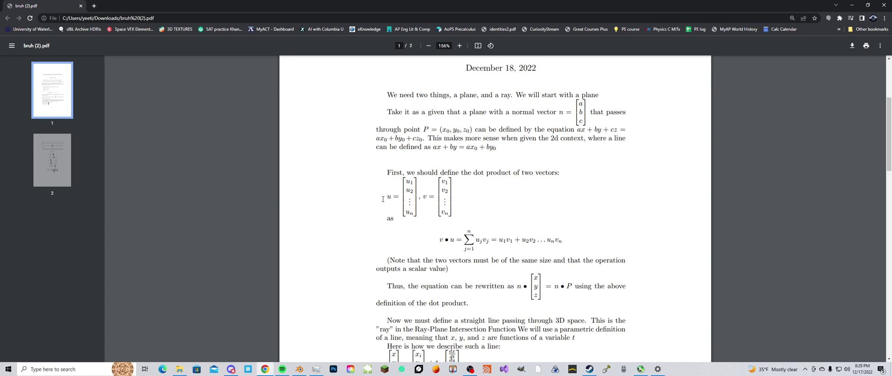
drag(384, 198, 415, 199)
click(424, 197)
Step: Highlight the summation sign and its ujvj term in the dot product formula
scroll(466, 208, down, 1)
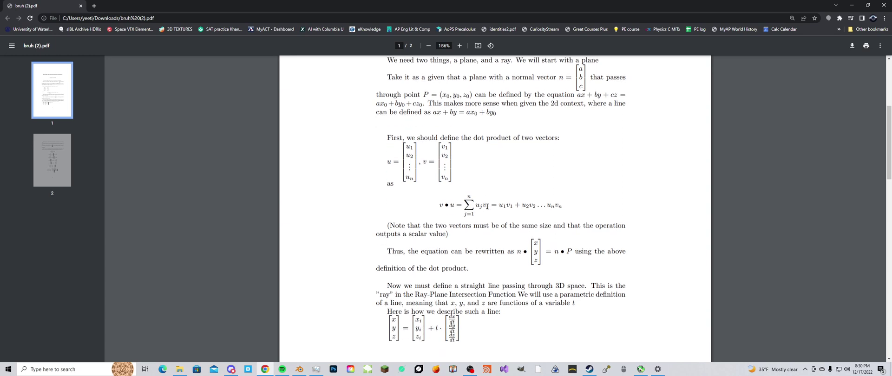
drag(498, 206, 470, 206)
click(487, 214)
mouse_move(461, 206)
mouse_down()
mouse_move(490, 207)
mouse_move(472, 207)
mouse_up()
double_click(470, 205)
click(482, 212)
Step: Highlight the expanded sum u1v1 + u2v2 … unvn and the matching ax + by + cz in the plane equation
scroll(467, 228, down, 1)
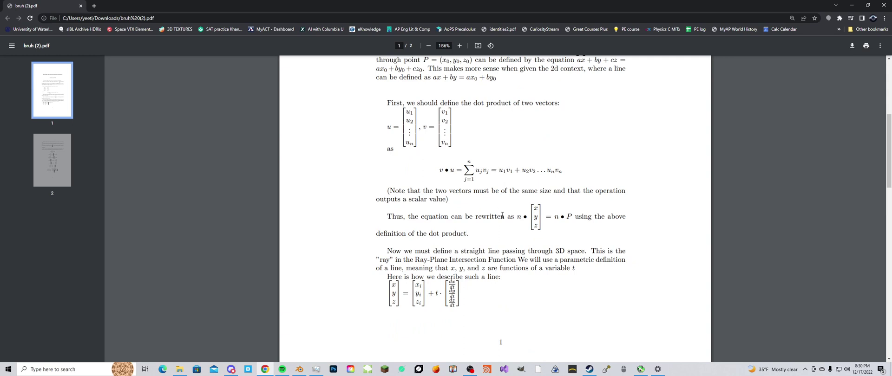
scroll(535, 224, up, 1)
drag(561, 206, 500, 206)
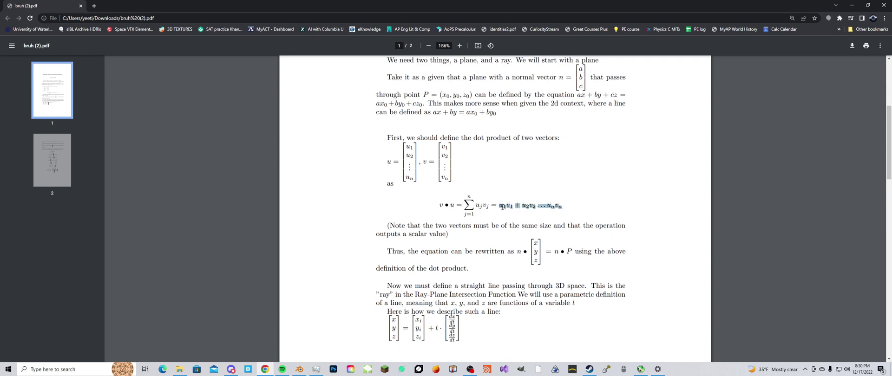
click(505, 206)
scroll(506, 205, up, 1)
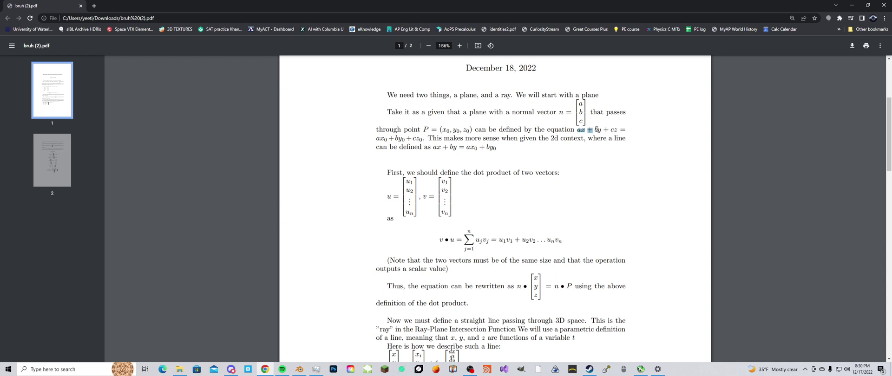
drag(596, 130, 616, 130)
scroll(591, 190, down, 3)
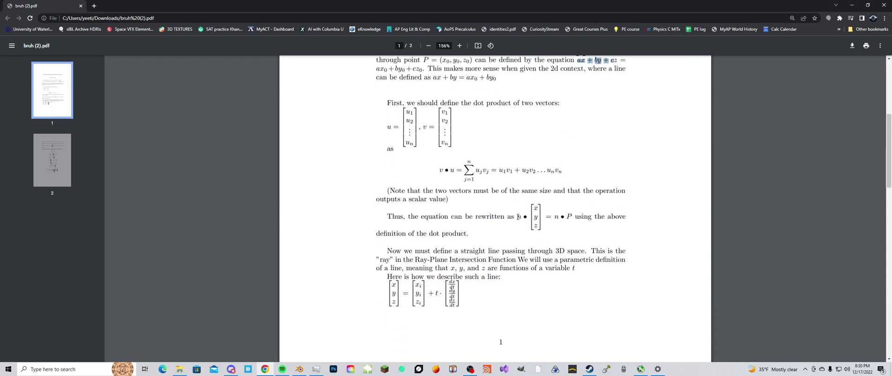
click(518, 217)
Step: Compare the plane equation with its dot product form and highlight the x, y, z vector in the rewritten equation
scroll(536, 211, up, 1)
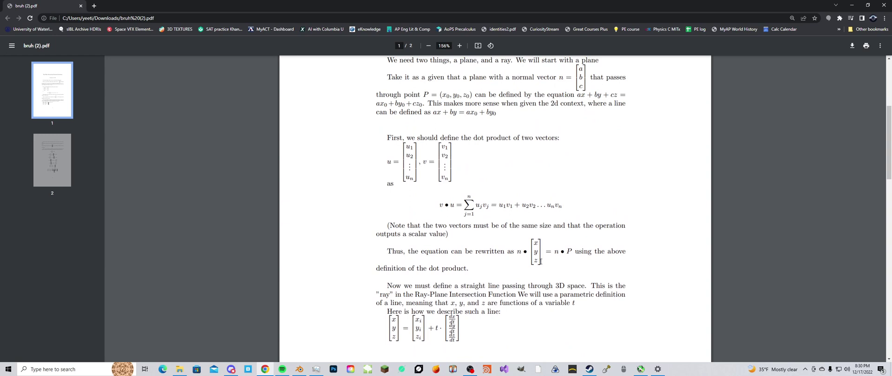
scroll(560, 249, up, 1)
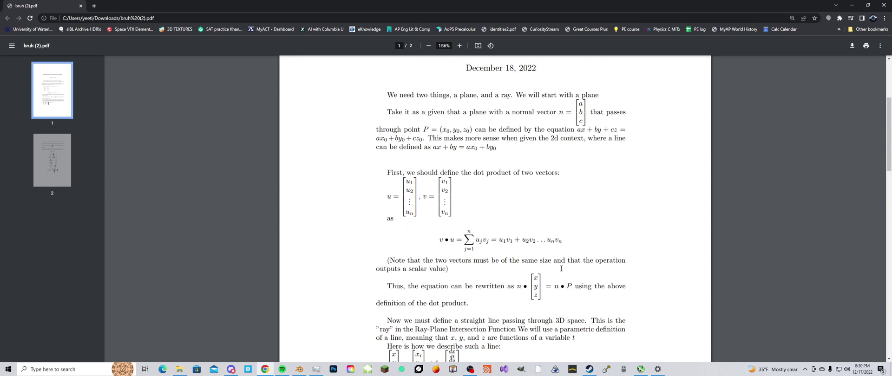
scroll(563, 270, down, 1)
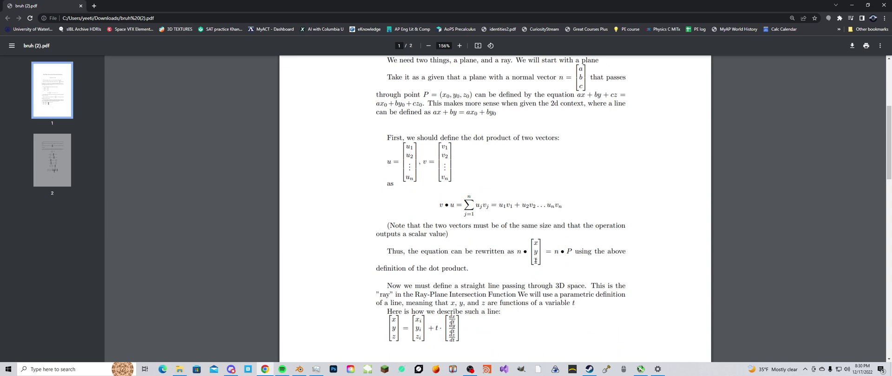
drag(547, 255, 533, 253)
click(549, 253)
scroll(503, 243, down, 1)
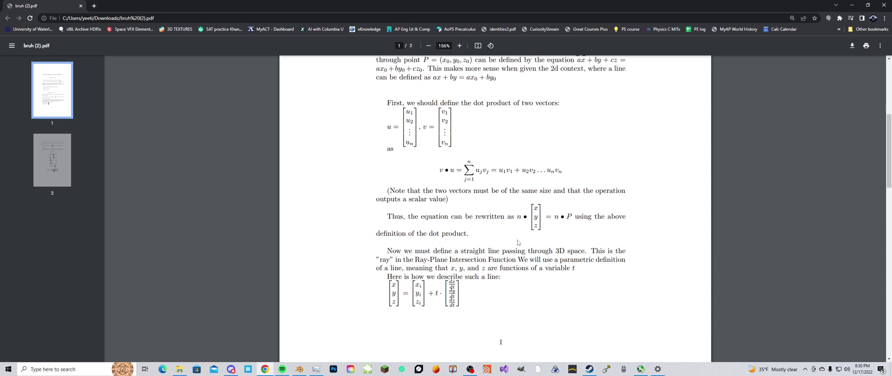
Step: Go to the parametric line equation at the end of page 1 and mark its terms
scroll(518, 243, down, 1)
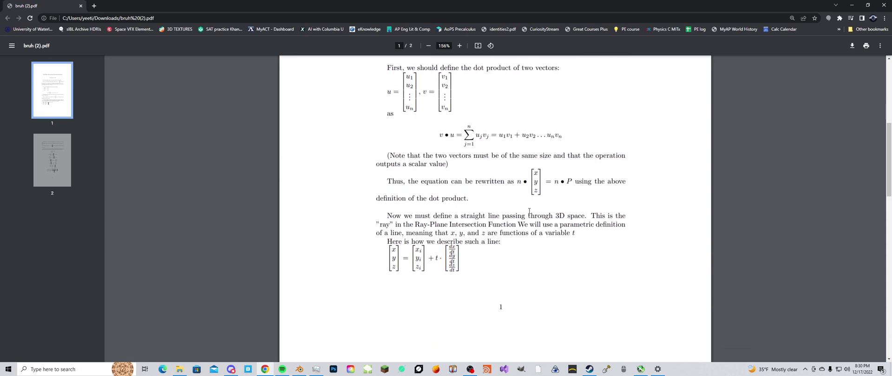
scroll(538, 213, down, 1)
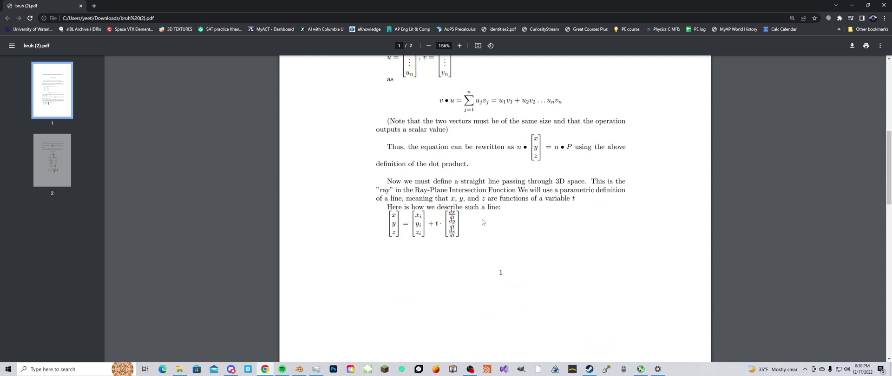
scroll(482, 223, down, 1)
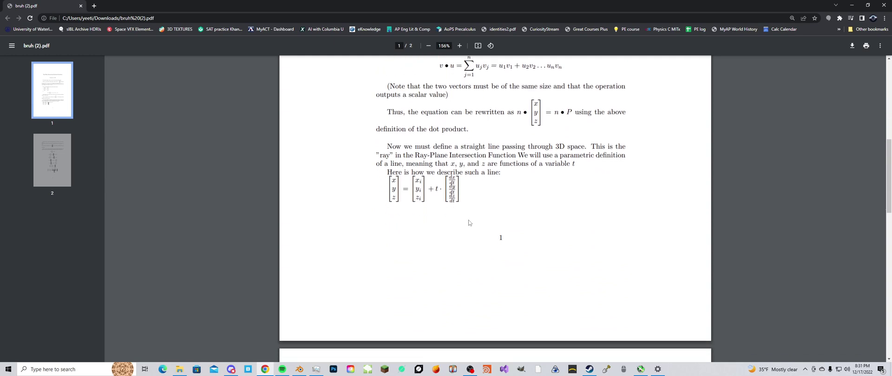
drag(470, 222, 468, 193)
click(469, 193)
click(437, 196)
Step: Highlight the dx/dt and dy/dt components of the direction vector in the parametric line equation
scroll(442, 202, down, 1)
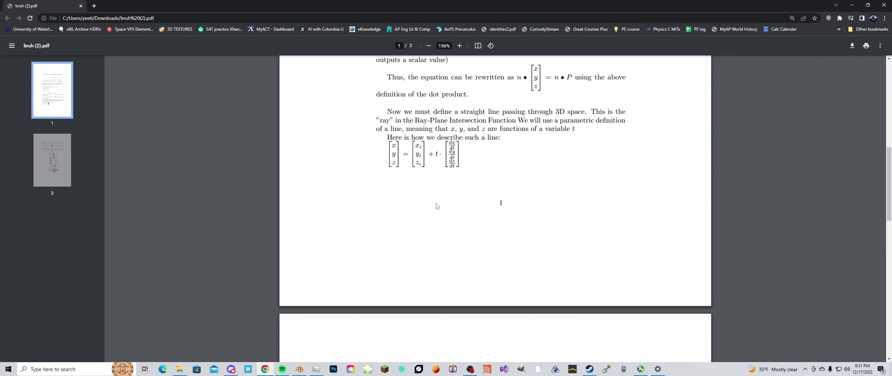
scroll(445, 203, down, 2)
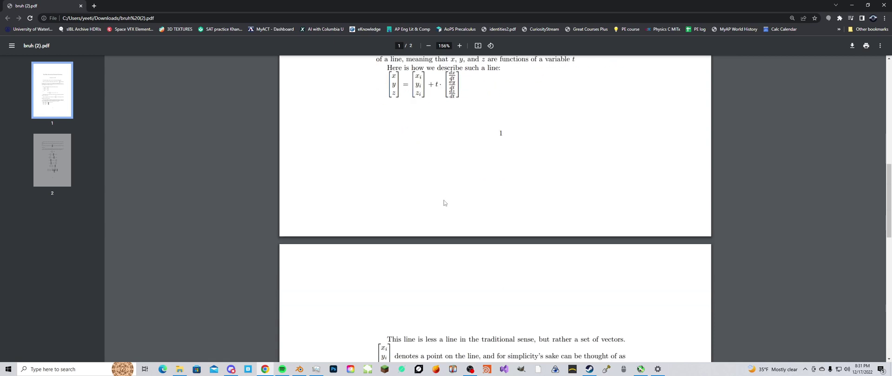
scroll(443, 205, up, 1)
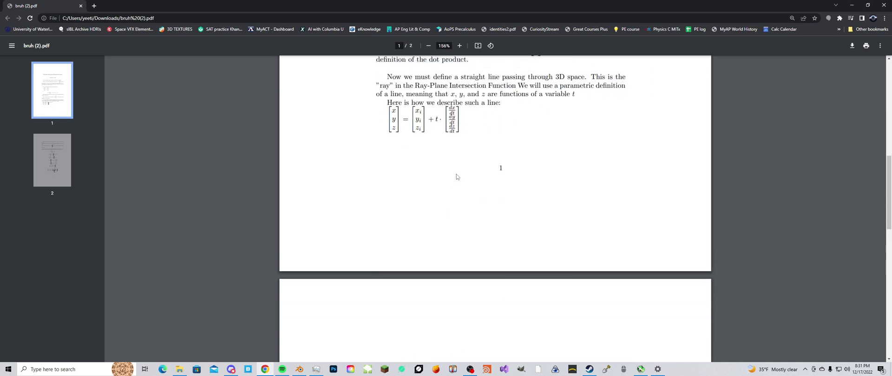
drag(450, 109, 453, 112)
click(456, 111)
scroll(452, 126, up, 1)
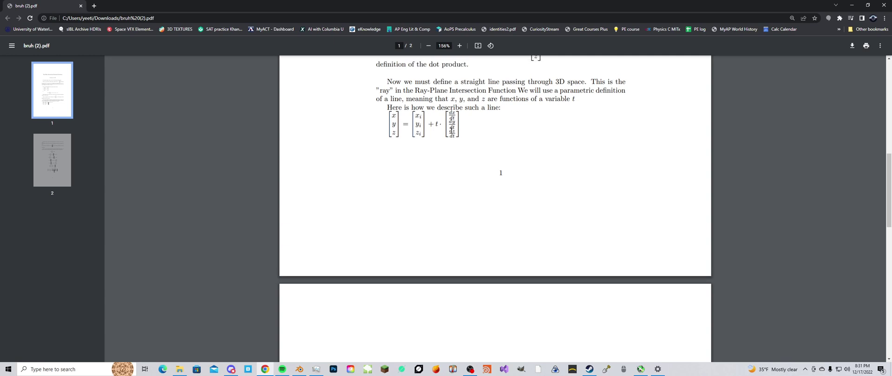
drag(449, 144, 454, 150)
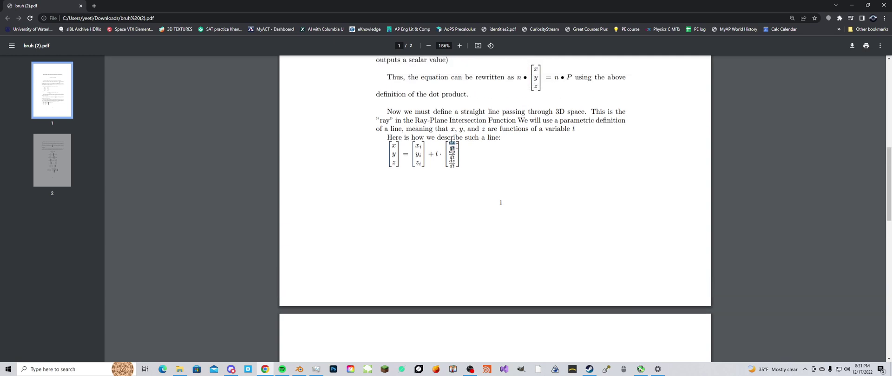
double_click(454, 153)
click(455, 156)
Step: Examine the page 2 derivation that solves for t, comparing it with the line and plane equations on page 1
scroll(468, 182, down, 4)
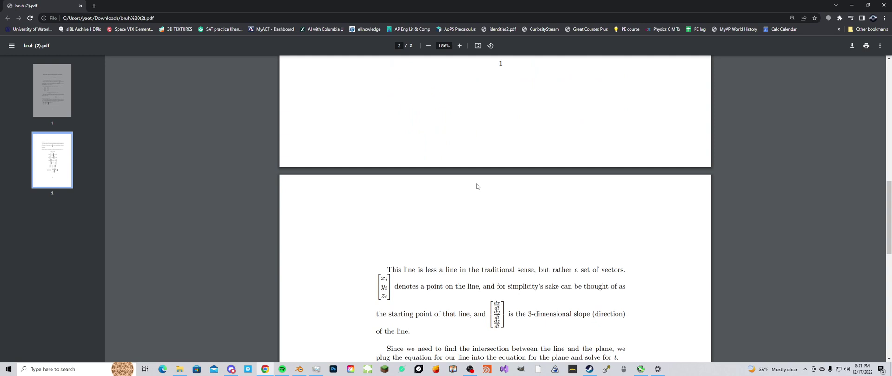
scroll(483, 197, down, 3)
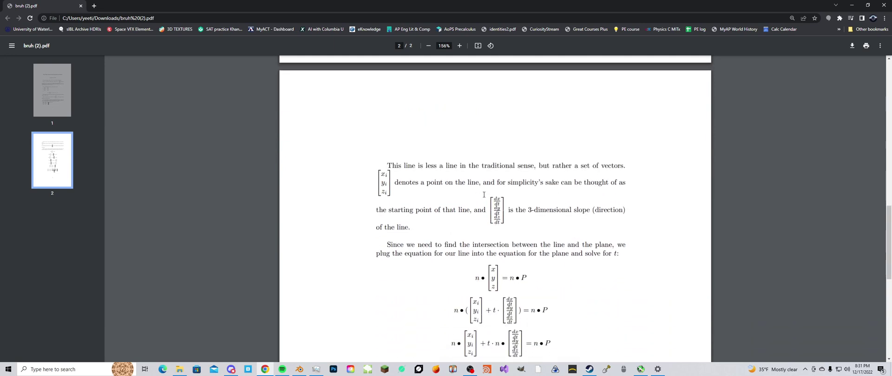
scroll(484, 198, down, 2)
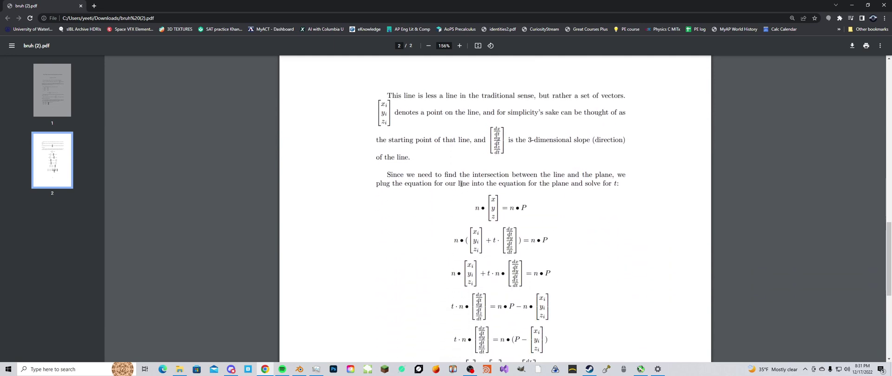
scroll(458, 177, down, 1)
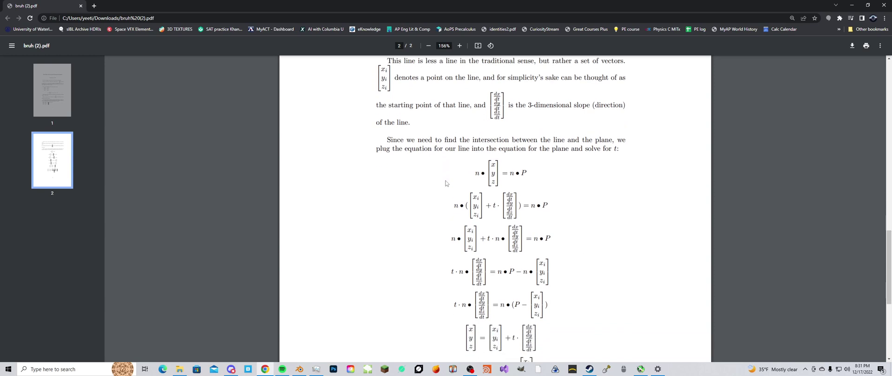
scroll(444, 182, up, 1)
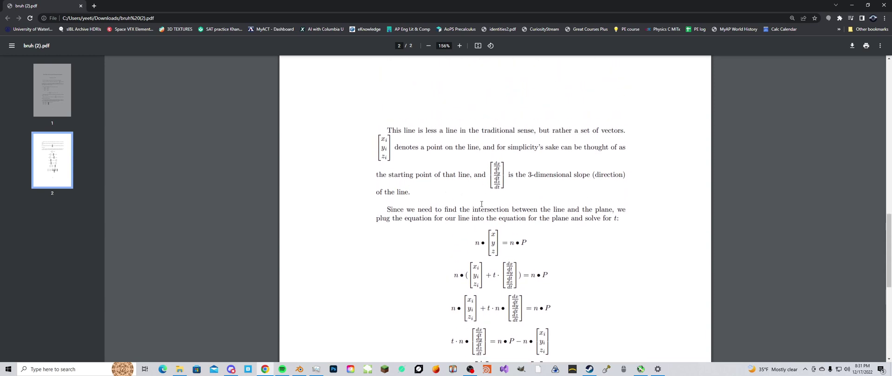
scroll(471, 209, up, 2)
scroll(470, 209, up, 3)
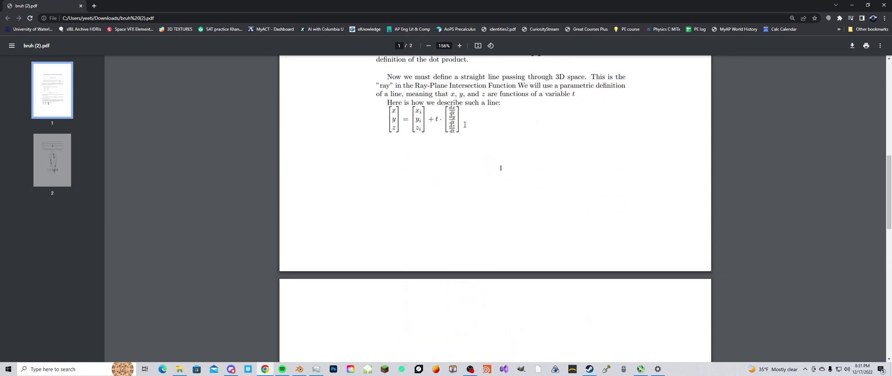
scroll(498, 166, down, 3)
scroll(425, 174, down, 4)
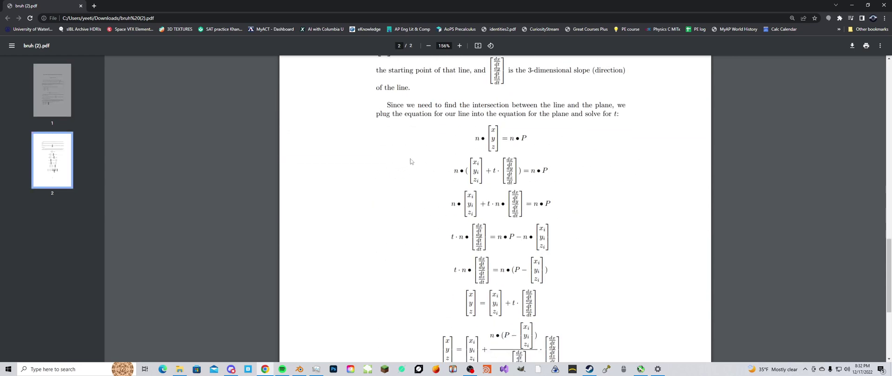
scroll(453, 161, up, 2)
scroll(470, 208, up, 15)
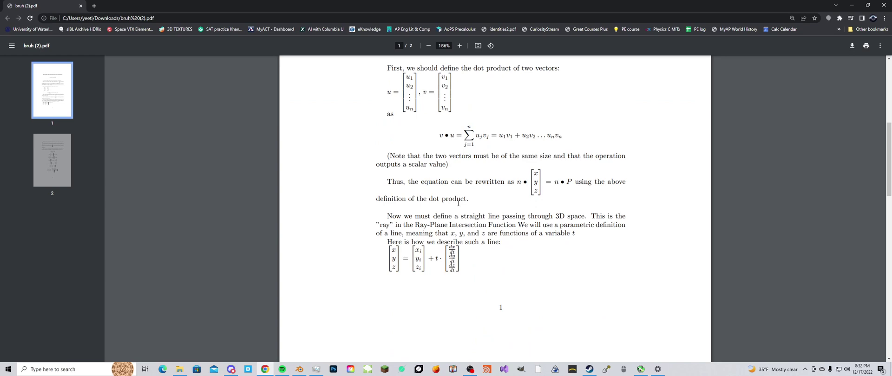
scroll(464, 270, down, 2)
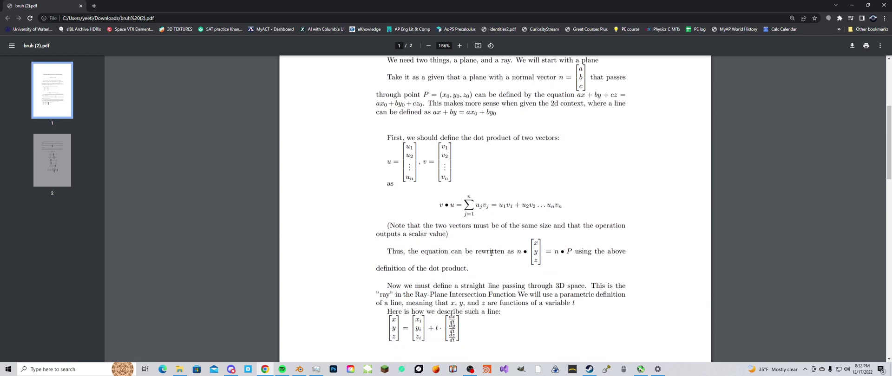
Step: Highlight the dot product plane equation on page 1 and follow its use in the page 2 derivation for t
drag(512, 251, 571, 254)
scroll(503, 266, down, 1)
scroll(503, 266, down, 8)
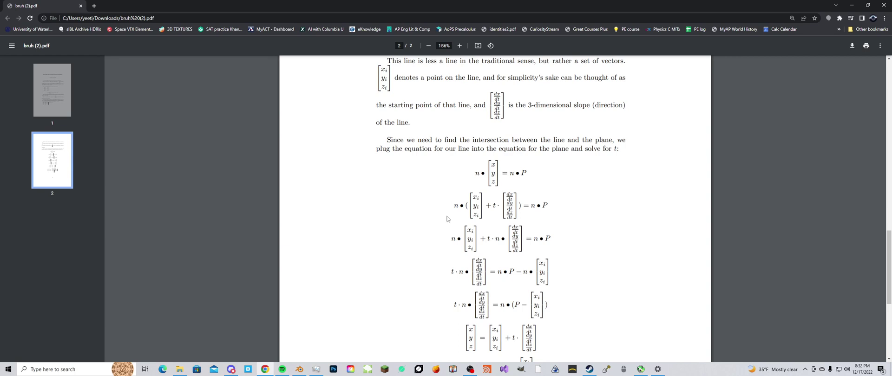
scroll(454, 218, down, 2)
scroll(451, 226, up, 1)
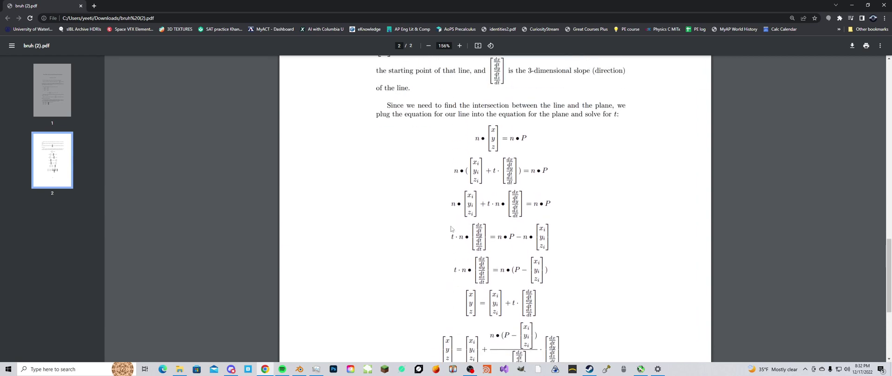
scroll(465, 261, down, 1)
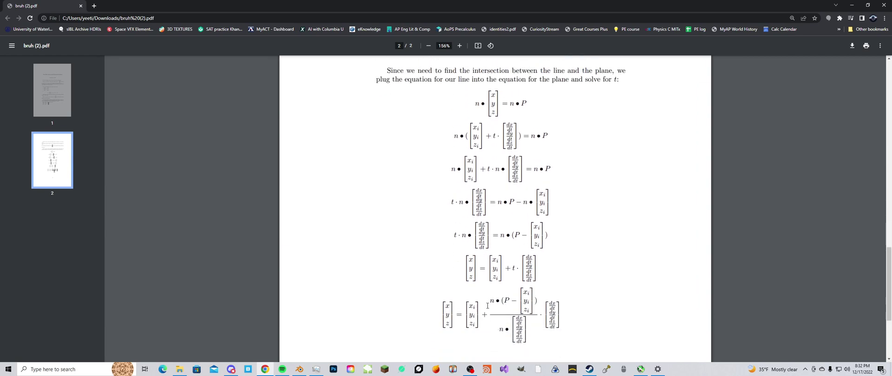
Step: Mark the numerator of the final intersection formula and highlight the expanded equation where n is distributed over the line terms
drag(488, 305, 544, 309)
click(497, 305)
scroll(408, 256, up, 2)
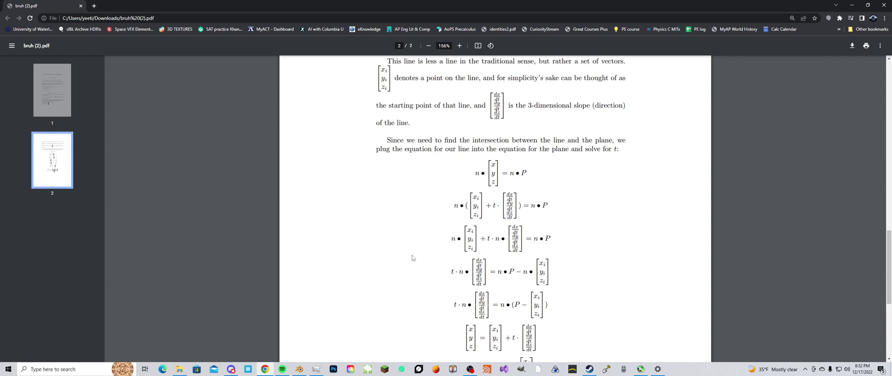
scroll(419, 257, down, 1)
drag(449, 205, 552, 204)
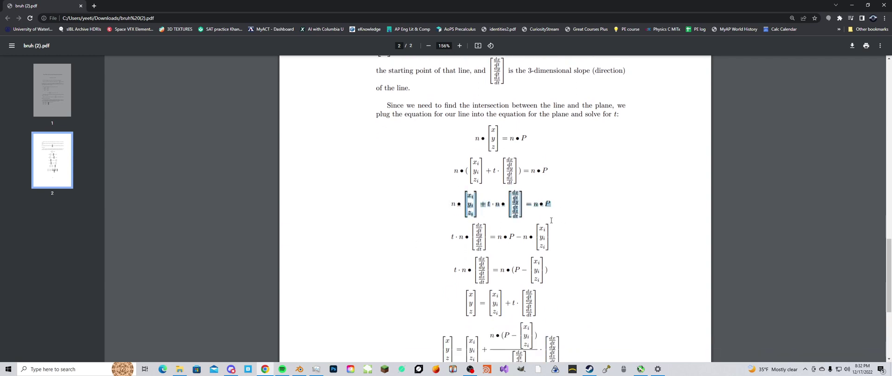
click(447, 266)
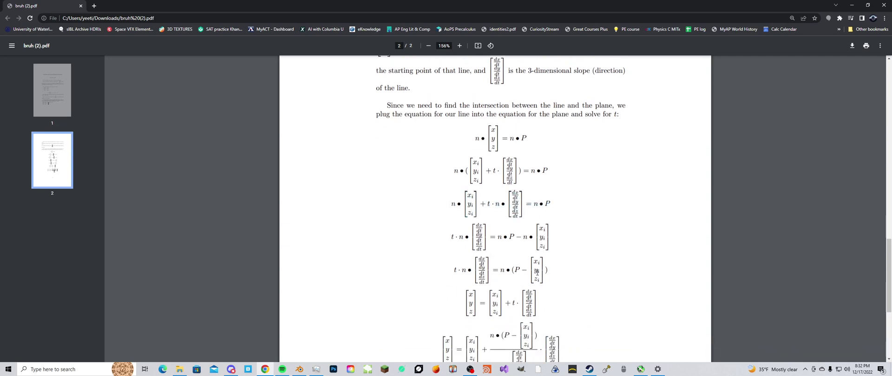
Step: Highlight n • (P − initial point) and n • direction vector in the factored equation on page 2
scroll(534, 272, down, 2)
drag(501, 236, 548, 240)
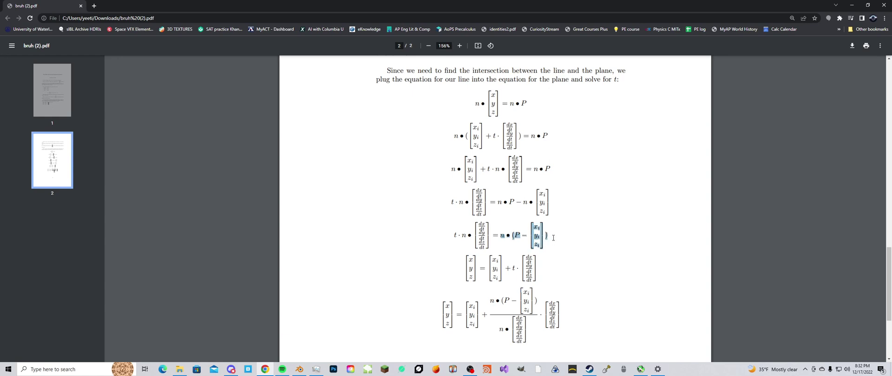
drag(459, 235, 489, 236)
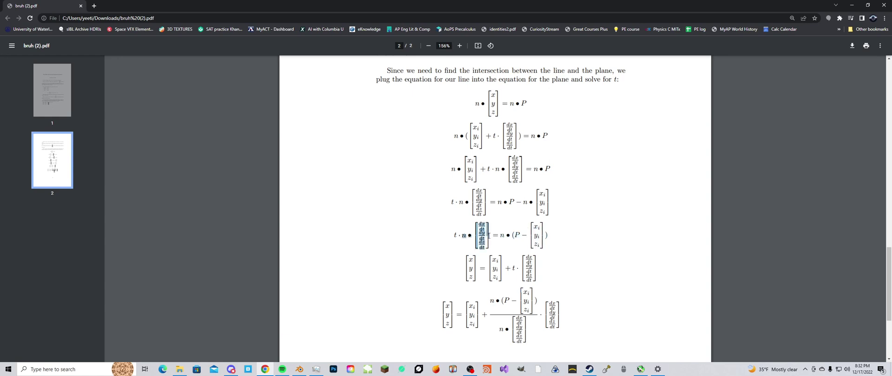
click(493, 241)
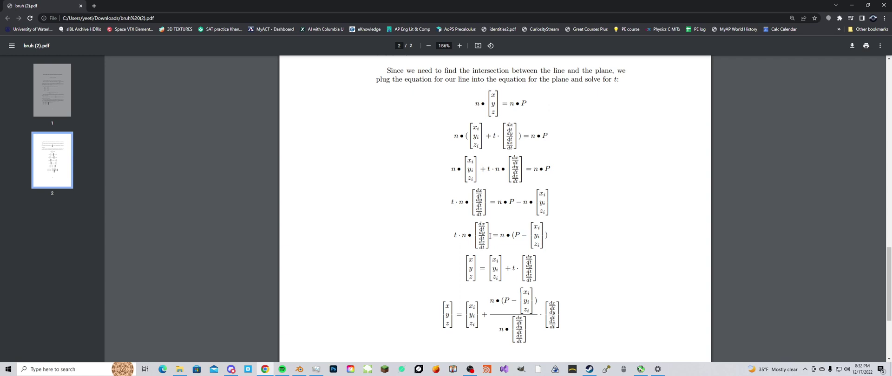
Step: Compare the derivation lines with the final formula and re-highlight the n • direction vector factor that multiplies t
scroll(490, 235, up, 1)
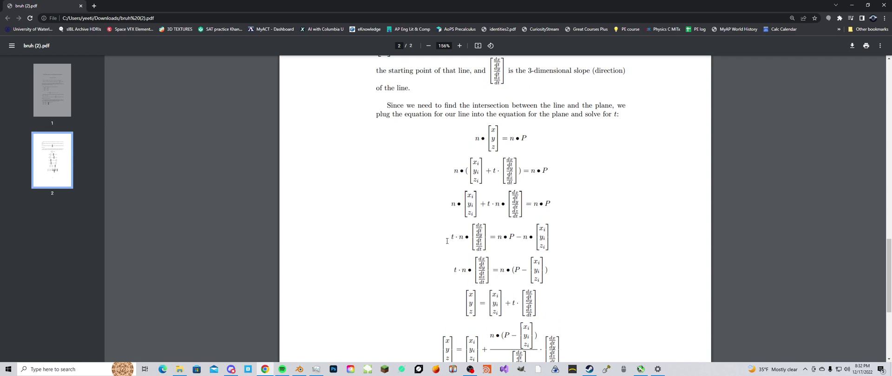
scroll(470, 241, down, 3)
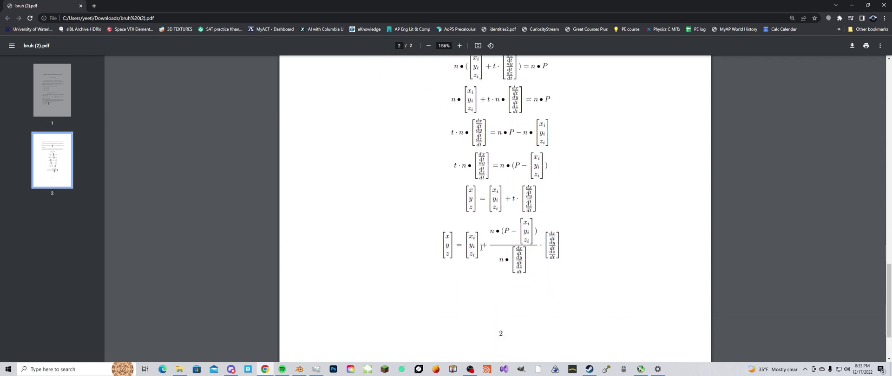
scroll(485, 251, up, 2)
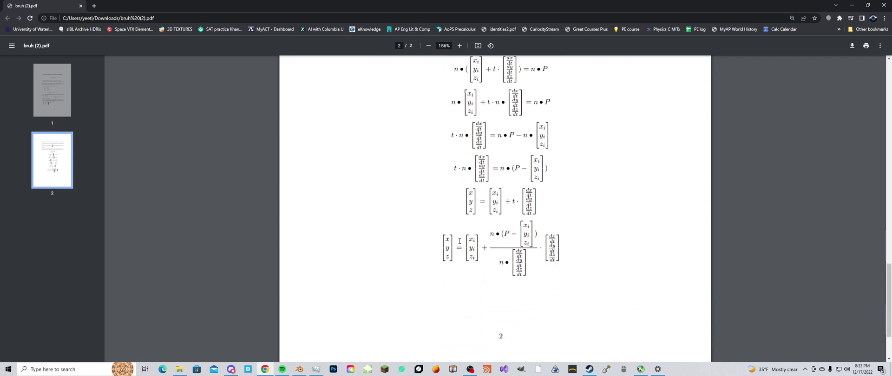
scroll(461, 243, up, 1)
scroll(460, 244, up, 1)
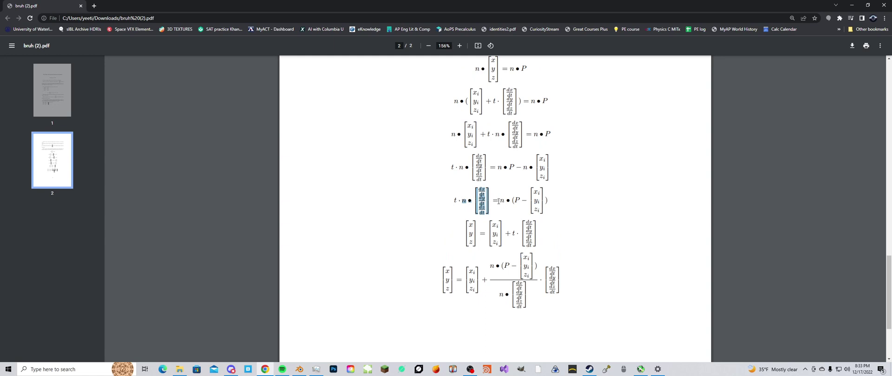
drag(463, 200, 492, 201)
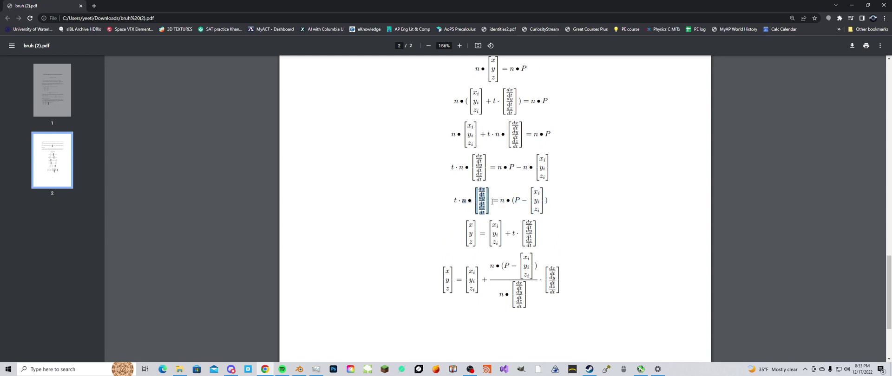
click(474, 220)
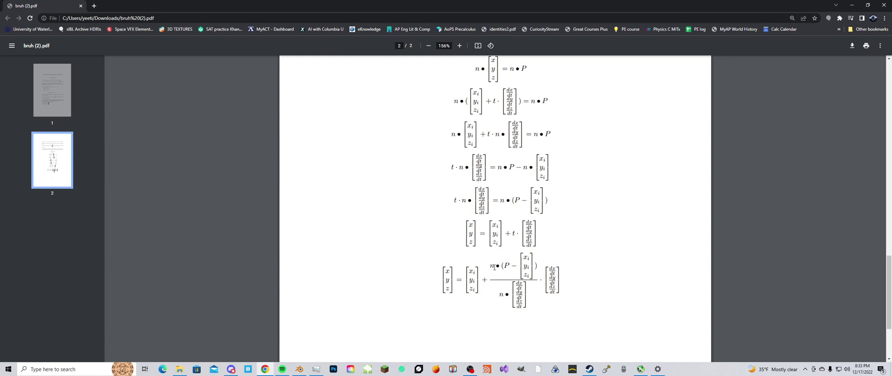
Step: Highlight the fraction that replaces t and the direction vector in the final intersection formula
drag(495, 267, 539, 292)
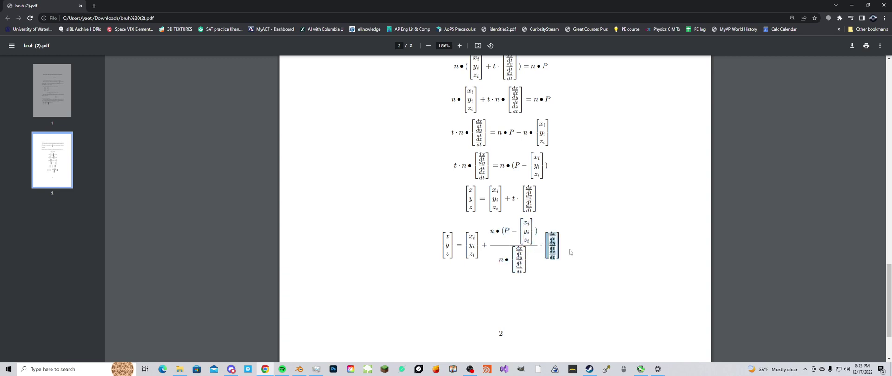
click(571, 252)
scroll(572, 254, down, 1)
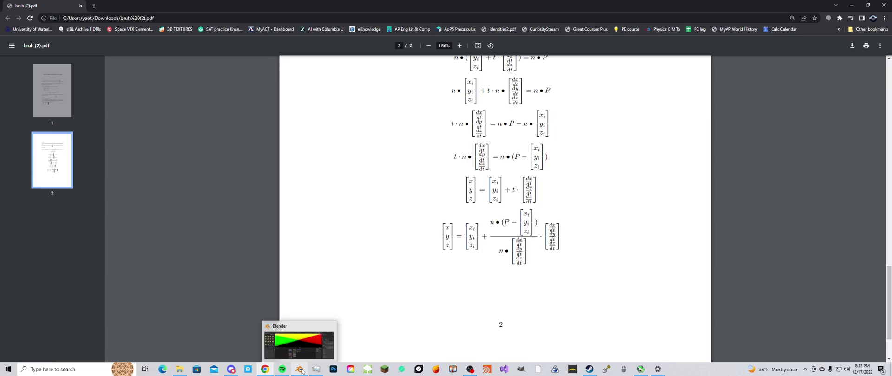
Step: Switch to Blender and duplicate the Camera Position and Ray Direction nodes into empty space below the existing World node setup
click(301, 370)
scroll(362, 295, down, 3)
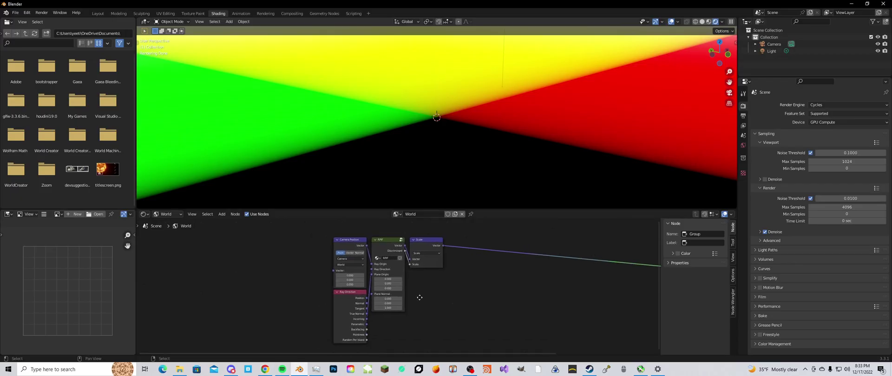
scroll(361, 295, down, 1)
key(shift+d)
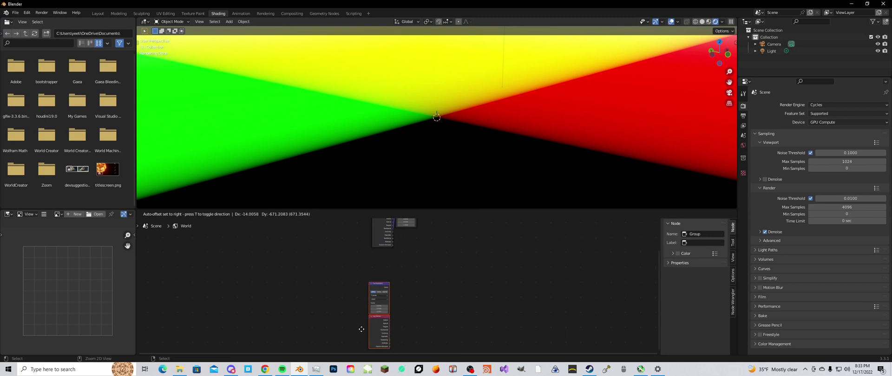
click(376, 331)
scroll(410, 286, up, 3)
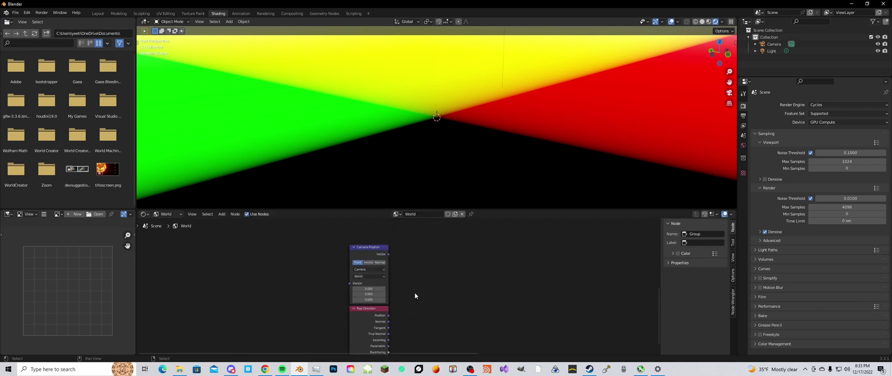
Step: Arrange Blender and the derivation PDF side by side, with Blender in the right half of the screen
scroll(402, 269, down, 1)
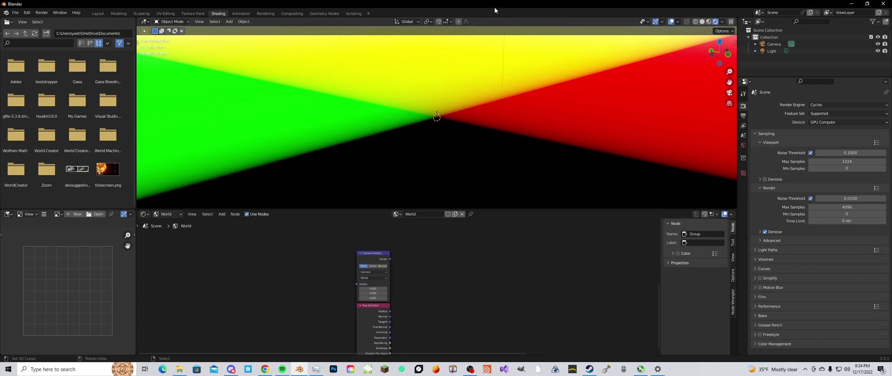
drag(495, 7, 890, 162)
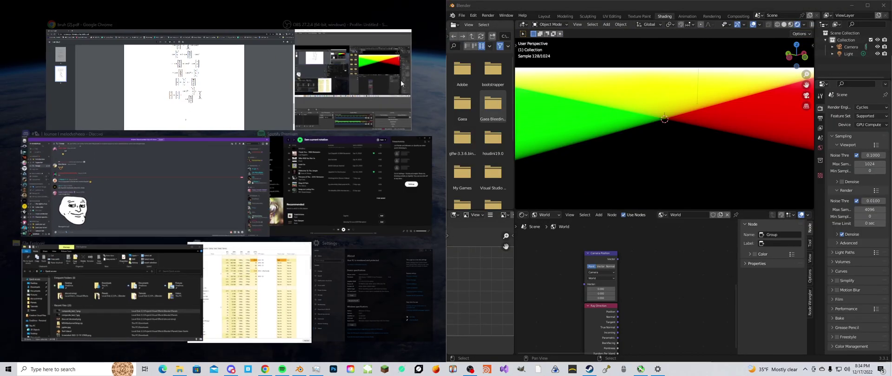
click(215, 66)
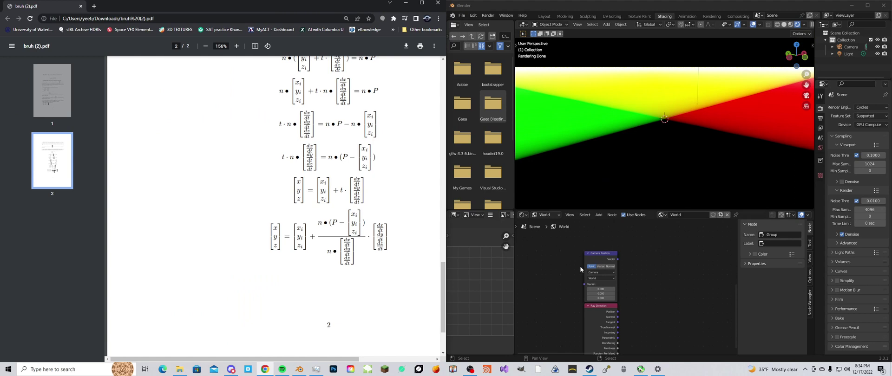
Step: Examine the duplicated Camera Position and Ray Direction nodes against the starting point and direction vector in the final formula
scroll(607, 277, up, 1)
click(597, 256)
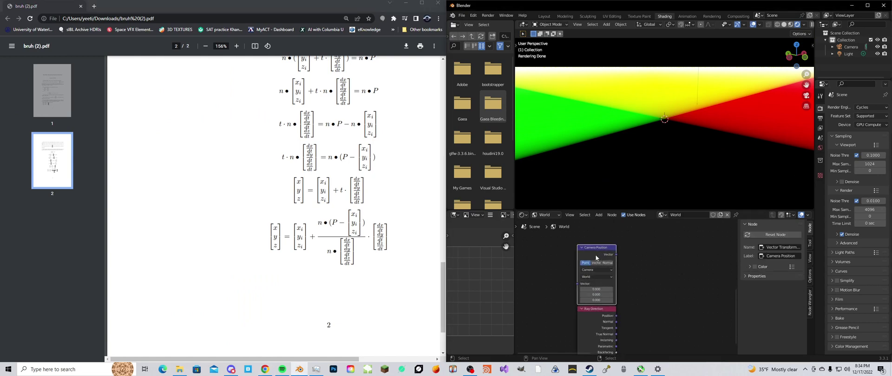
scroll(595, 255, up, 2)
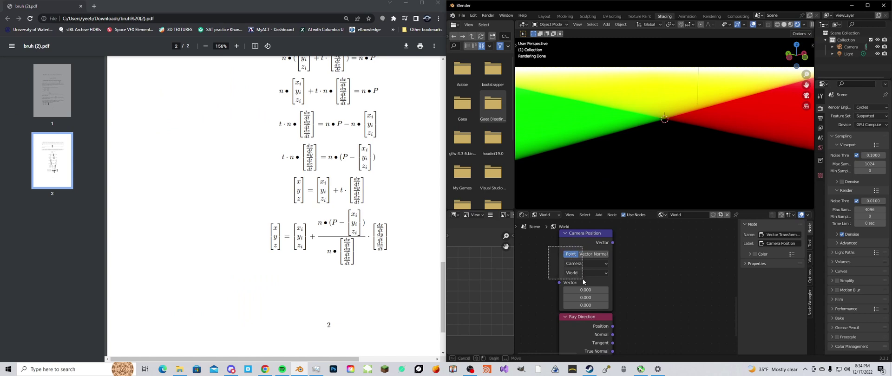
scroll(605, 288, down, 2)
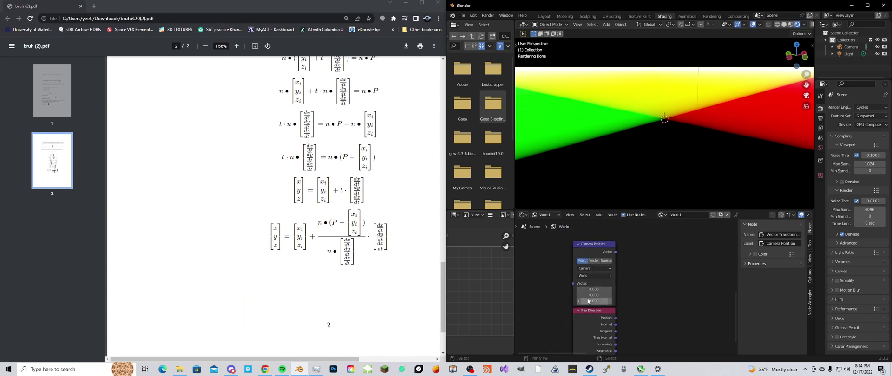
scroll(598, 309, down, 3)
middle_drag(598, 309, 583, 272)
scroll(584, 272, up, 4)
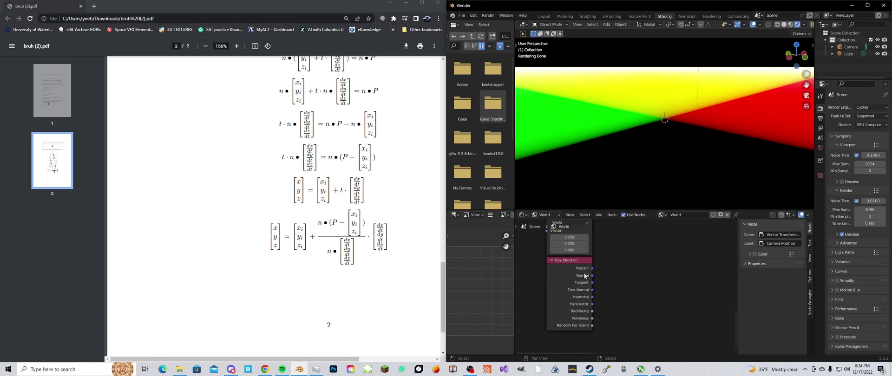
click(558, 274)
scroll(608, 262, down, 4)
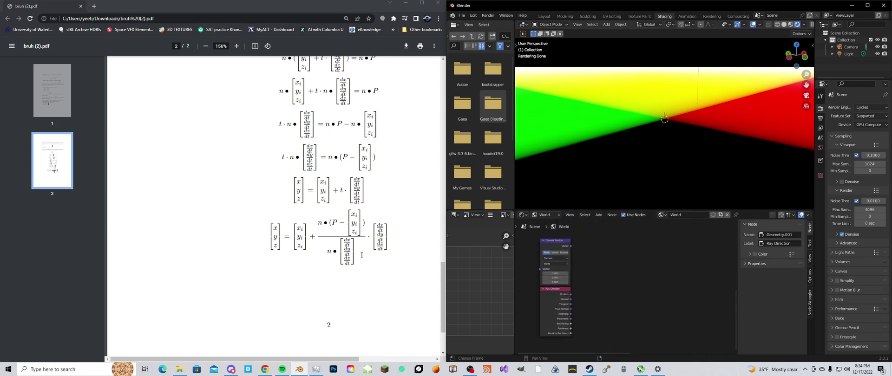
scroll(627, 288, down, 2)
middle_drag(687, 266, 637, 267)
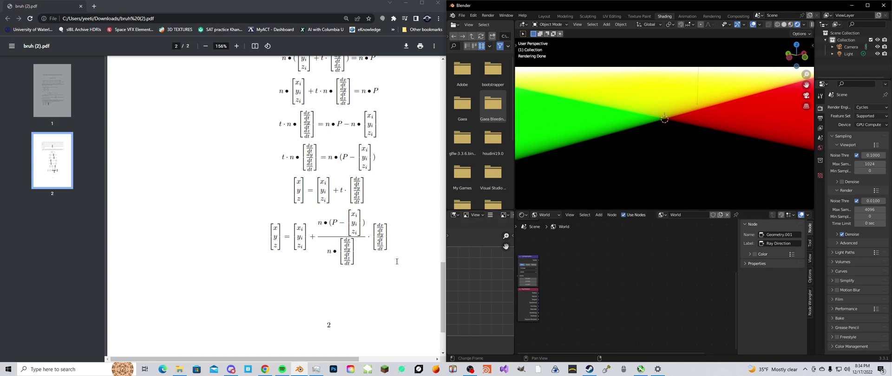
scroll(601, 289, up, 3)
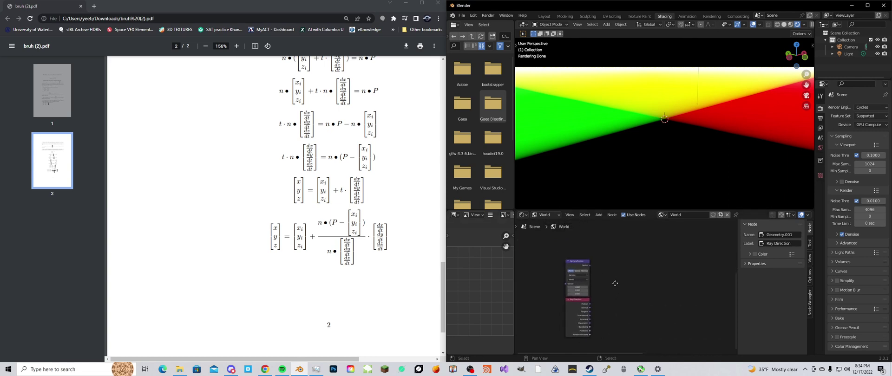
scroll(618, 280, up, 2)
click(580, 267)
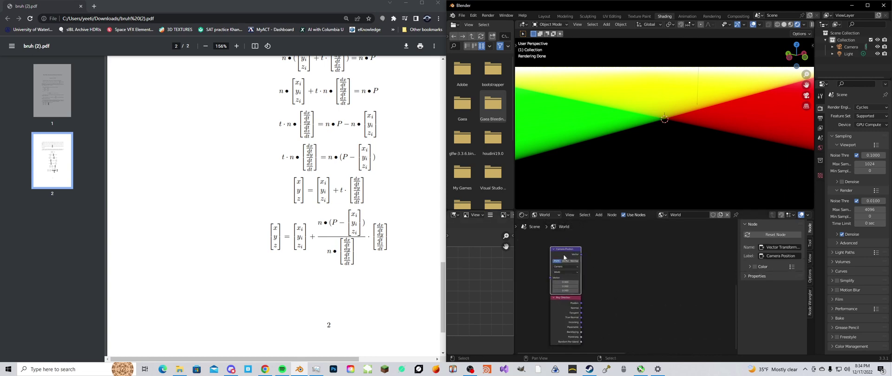
scroll(584, 263, up, 3)
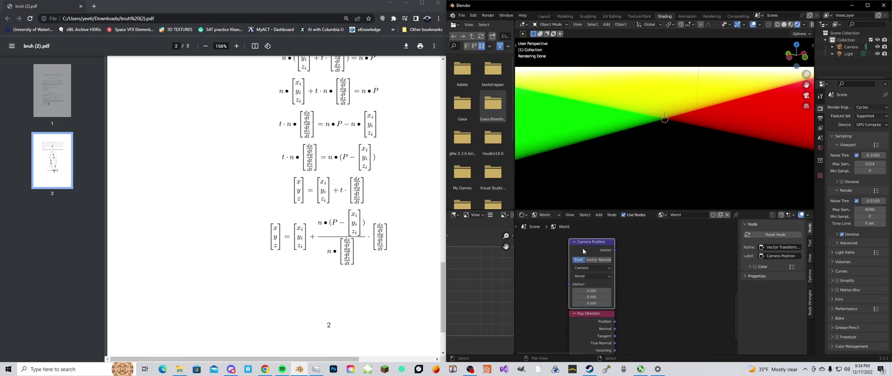
scroll(595, 274, down, 2)
Step: Try to switch the node type to Vector Math in the World node tree
click(685, 267)
key(shift+s)
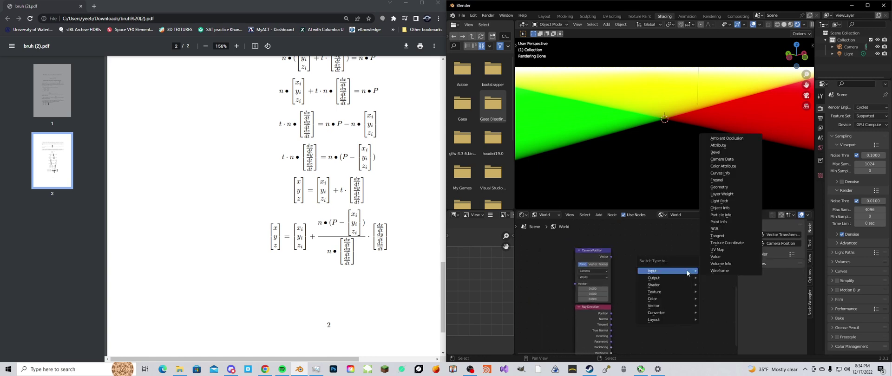
mouse_move(670, 313)
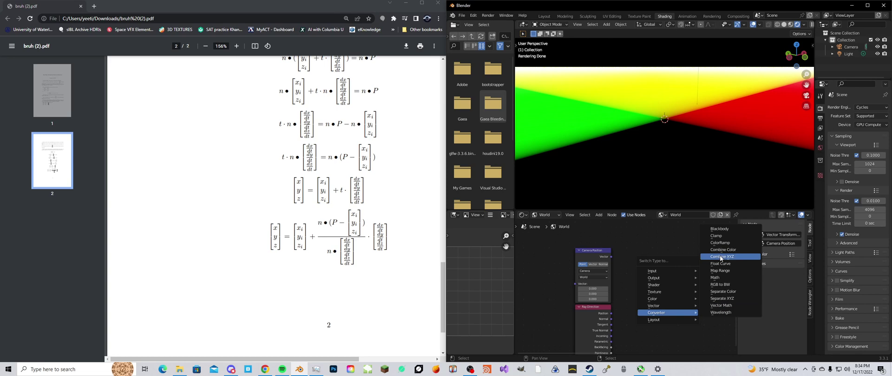
click(713, 305)
scroll(676, 275, down, 8)
middle_drag(669, 277, 620, 277)
scroll(601, 274, down, 6)
scroll(620, 311, down, 9)
scroll(610, 258, up, 8)
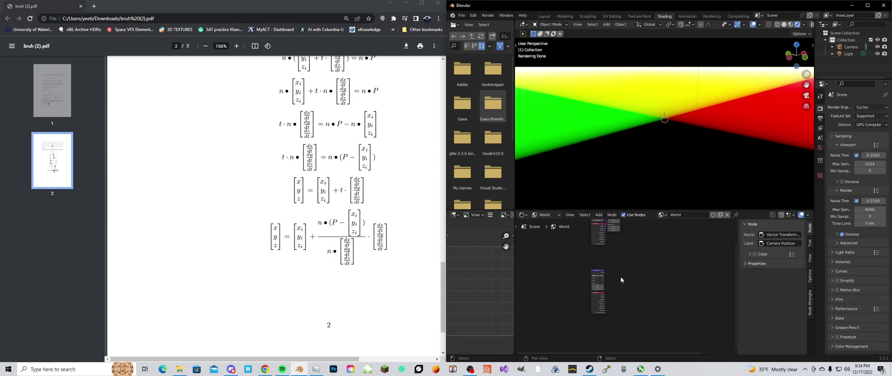
Step: Try to switch the duplicated Camera Position node to a Vector Math node
key(shift+s)
mouse_move(623, 279)
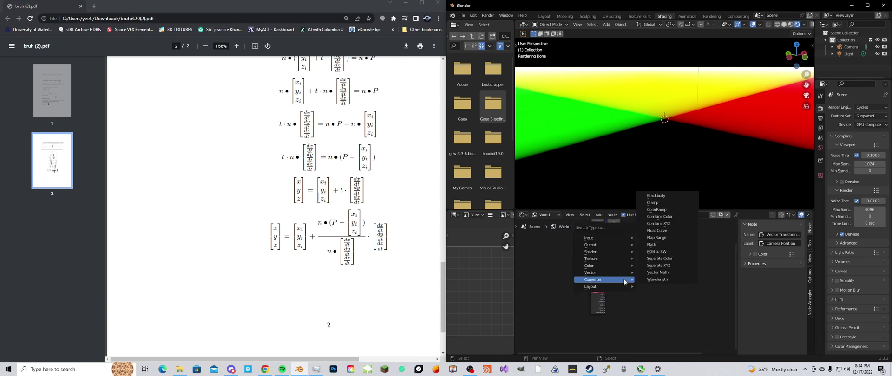
click(657, 272)
scroll(653, 271, down, 5)
scroll(638, 274, down, 5)
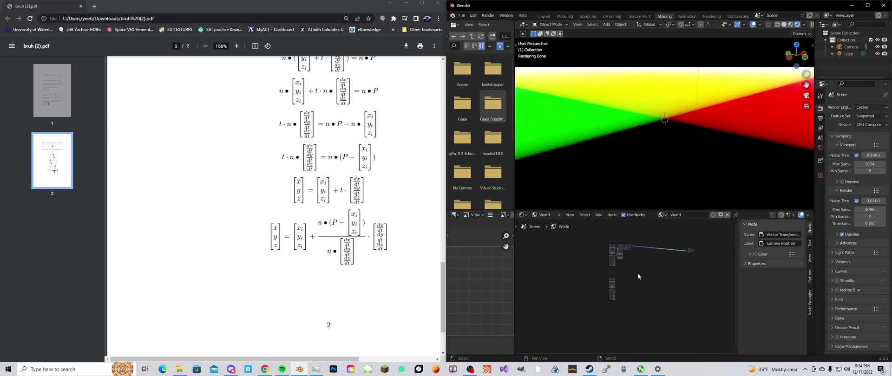
middle_drag(638, 273, 627, 282)
scroll(628, 282, up, 6)
scroll(609, 273, up, 5)
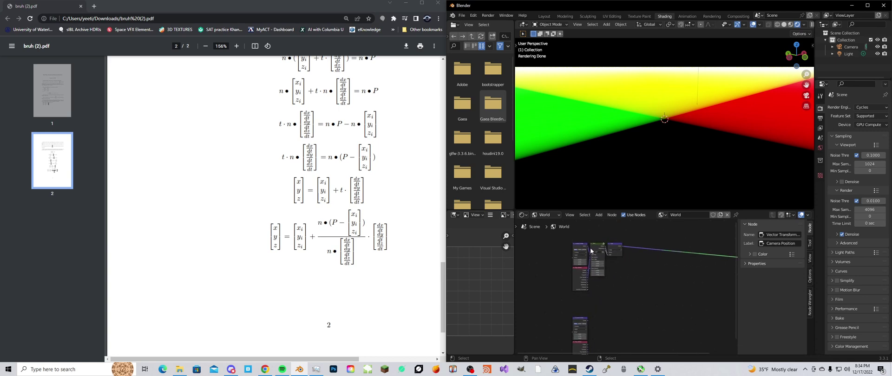
click(595, 246)
key(Tab)
scroll(612, 260, up, 4)
key(Tab)
scroll(612, 274, up, 4)
middle_drag(597, 298, 635, 247)
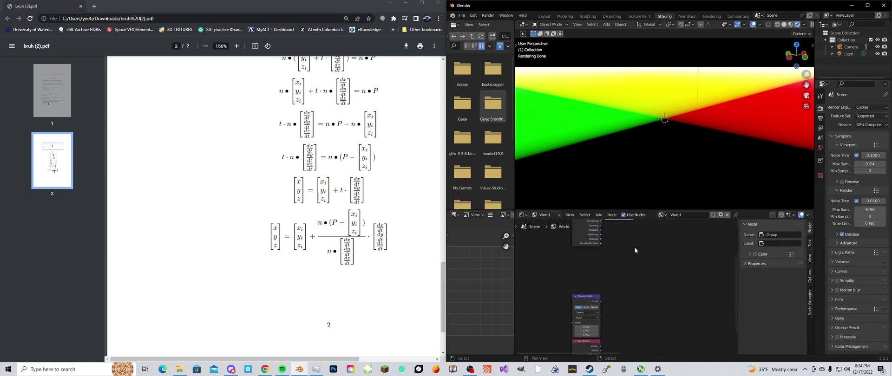
Step: Maximize the node editor and try to add a Math node beside the duplicated Camera Position node
scroll(599, 301, up, 4)
key(ctrl+space)
key(shift+a)
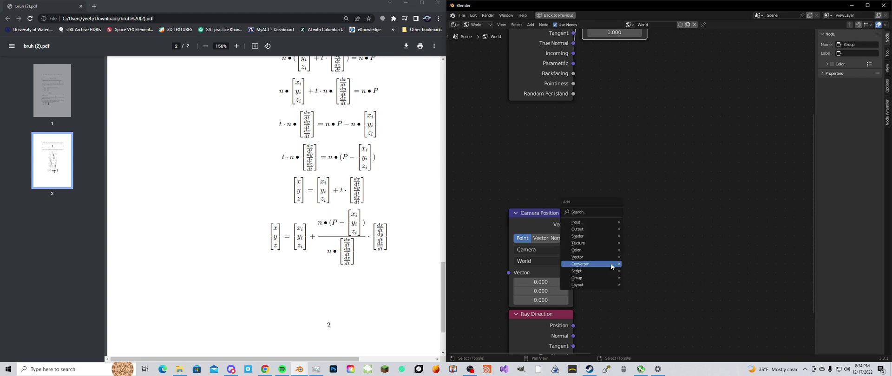
mouse_move(613, 264)
click(639, 229)
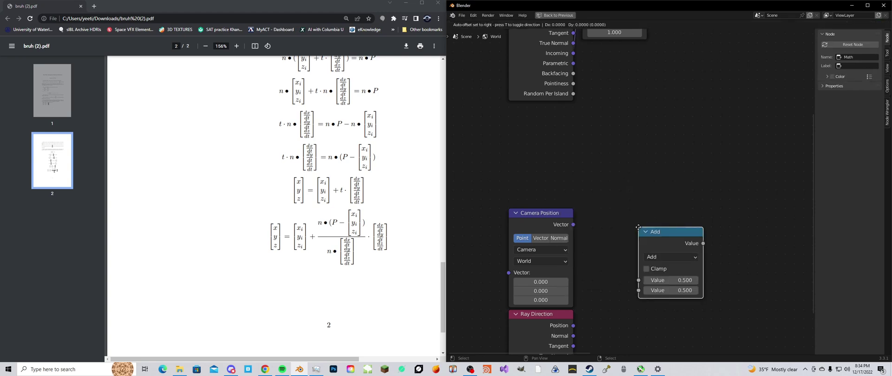
key(Escape)
Step: Add a Vector Math node with the Add operation directly beside the duplicated Camera Position node
key(shift+a)
mouse_move(639, 228)
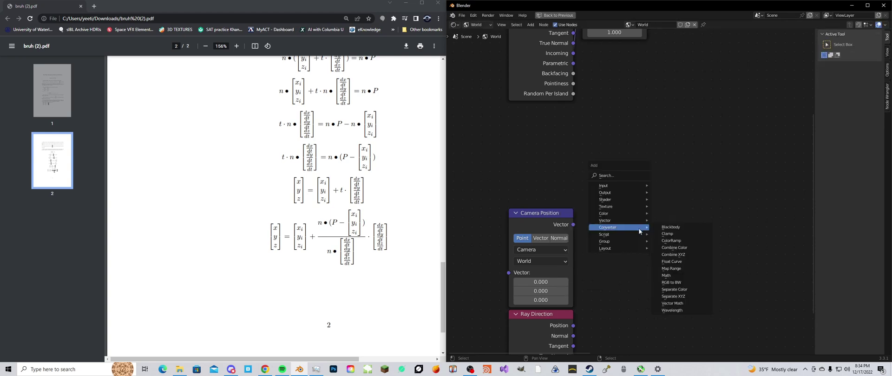
click(672, 303)
click(617, 221)
scroll(691, 196, down, 3)
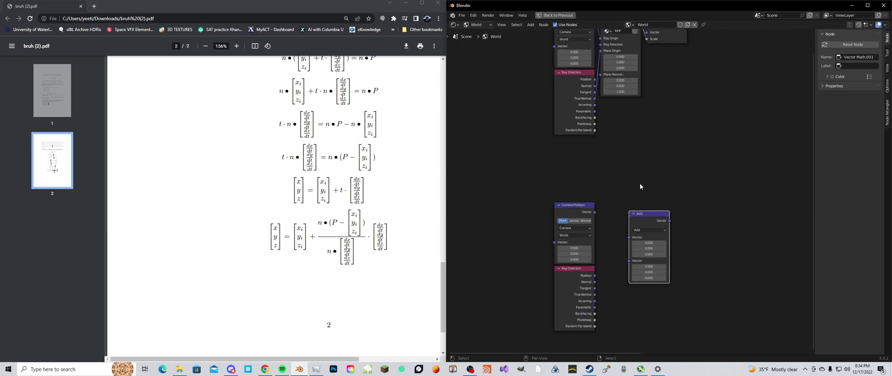
key(F3)
key(Escape)
scroll(645, 216, up, 2)
drag(640, 217, 607, 208)
scroll(636, 195, up, 1)
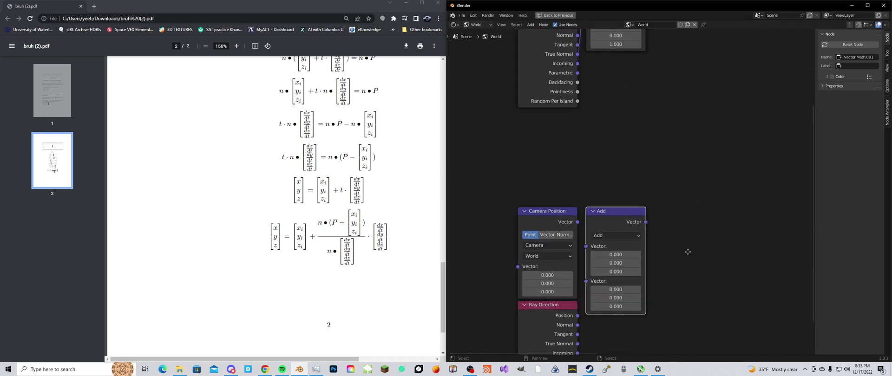
Step: Connect Camera Position's Vector output to the Add node's first vector input and move the Add node far to the right
middle_drag(688, 252, 688, 234)
scroll(687, 235, up, 1)
drag(563, 207, 579, 228)
scroll(580, 228, down, 3)
drag(532, 212, 734, 211)
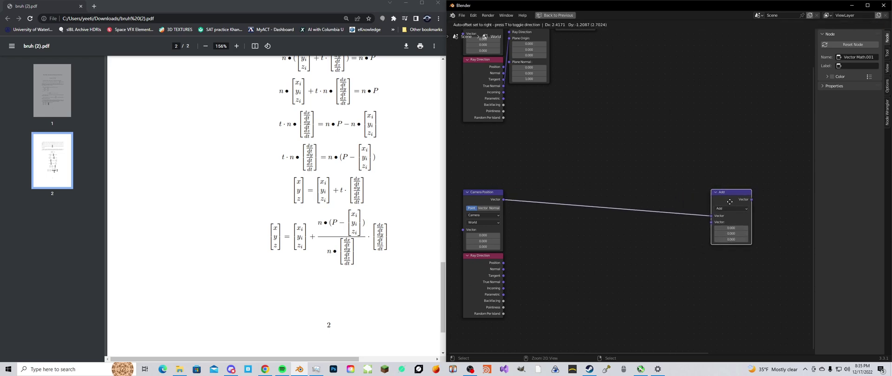
Step: Examine the term added to the starting point in the PDF's final formula, including the fraction that scales the direction vector
drag(321, 235, 405, 237)
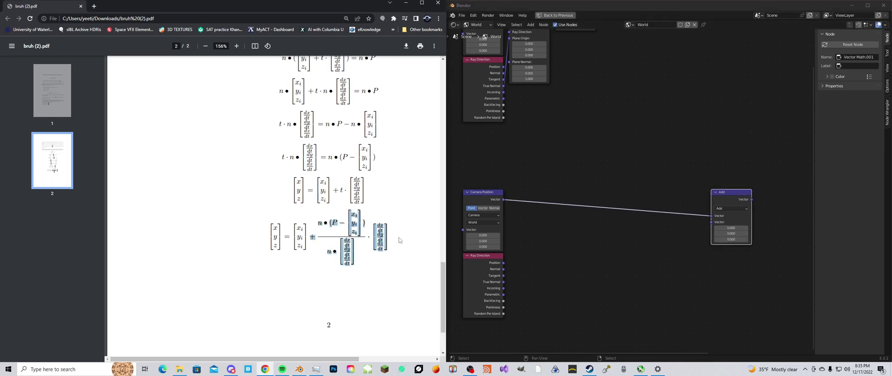
click(398, 235)
scroll(377, 217, down, 2)
scroll(377, 218, up, 2)
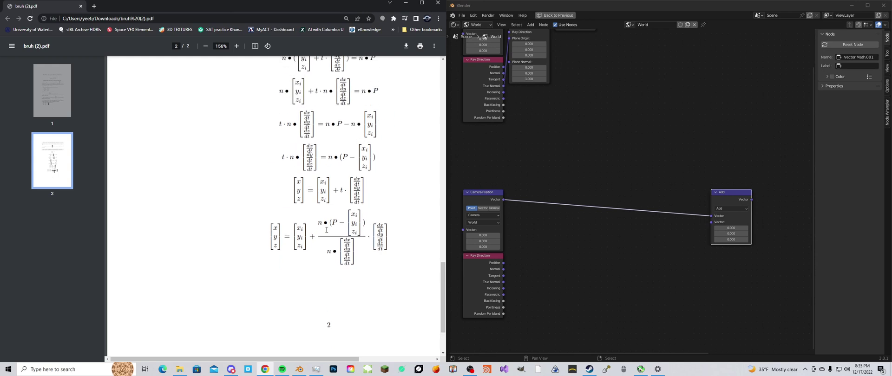
drag(309, 237, 346, 240)
click(369, 235)
scroll(368, 237, up, 1)
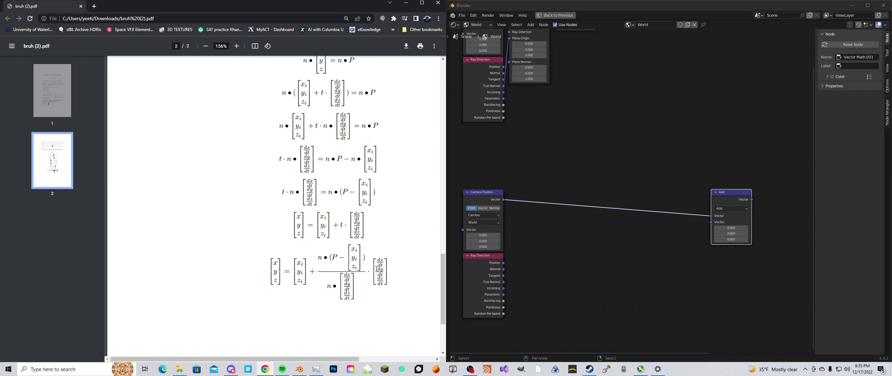
drag(368, 271, 324, 273)
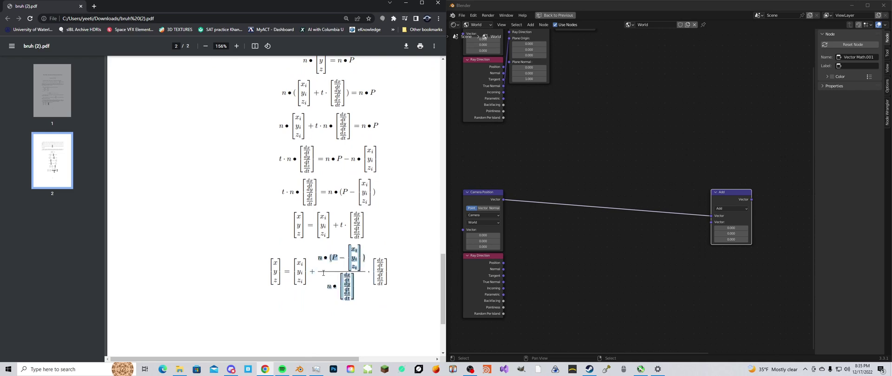
click(370, 273)
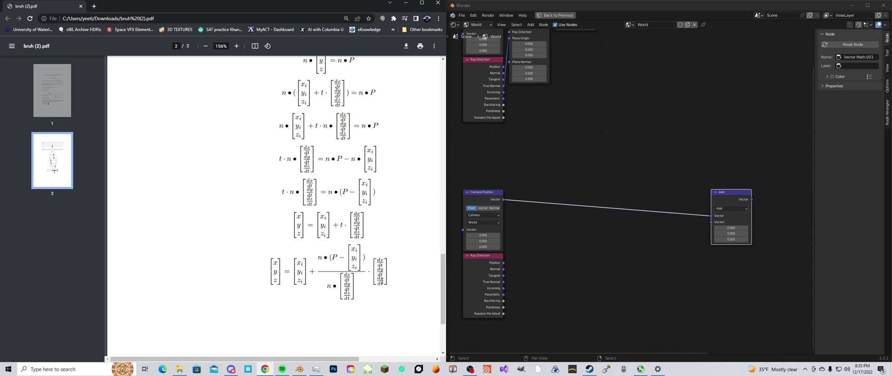
Step: Duplicate the Add node as a Scale node placed beneath it, fed by Ray Direction's Incoming output
click(475, 275)
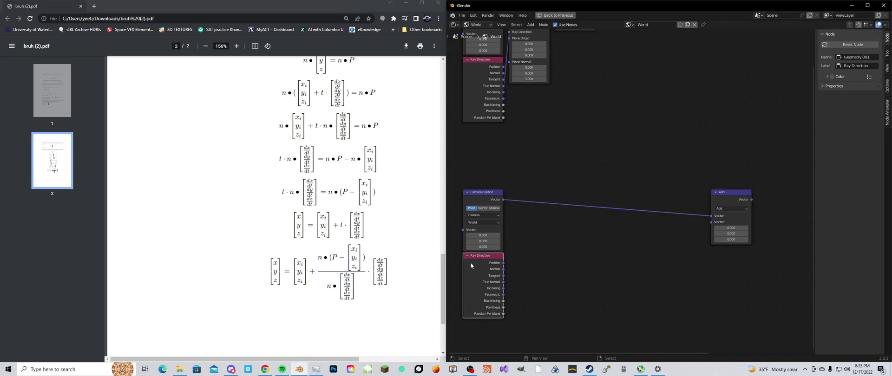
click(717, 197)
key(shift+d)
click(651, 258)
click(653, 260)
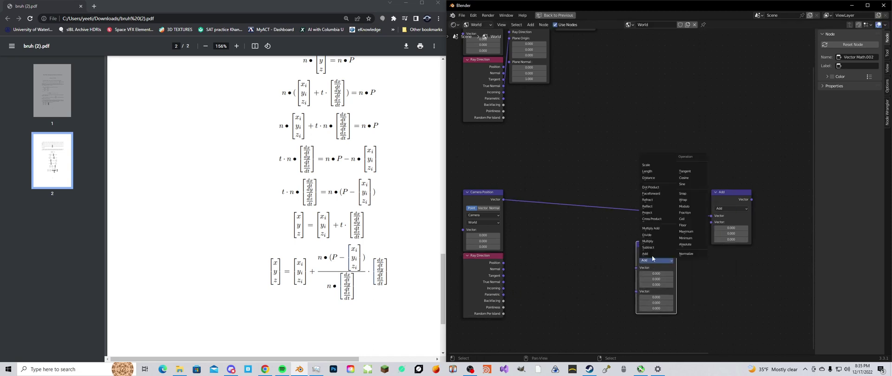
click(653, 166)
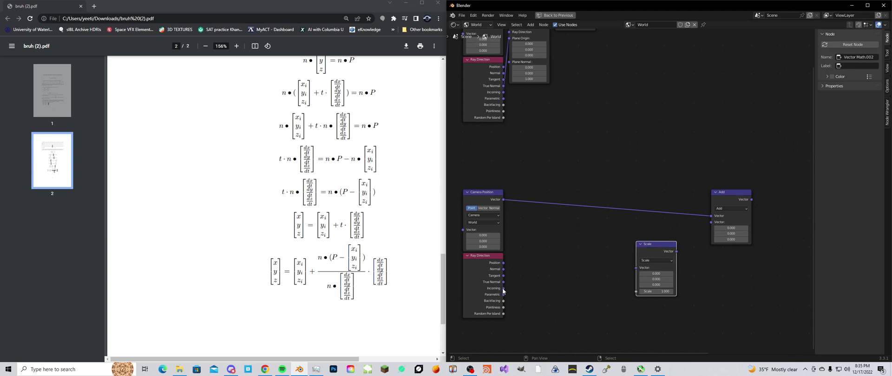
drag(504, 288, 725, 257)
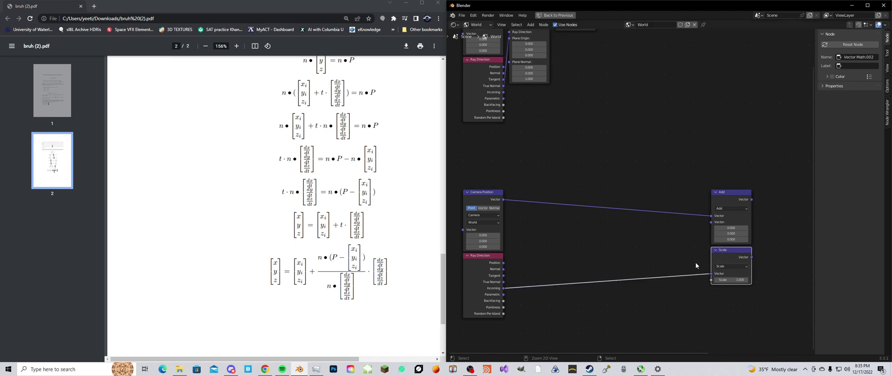
Step: Examine the plane normal n and the other terms of the fraction in the PDF's final formula
drag(362, 267, 344, 282)
scroll(494, 321, down, 4)
click(493, 321)
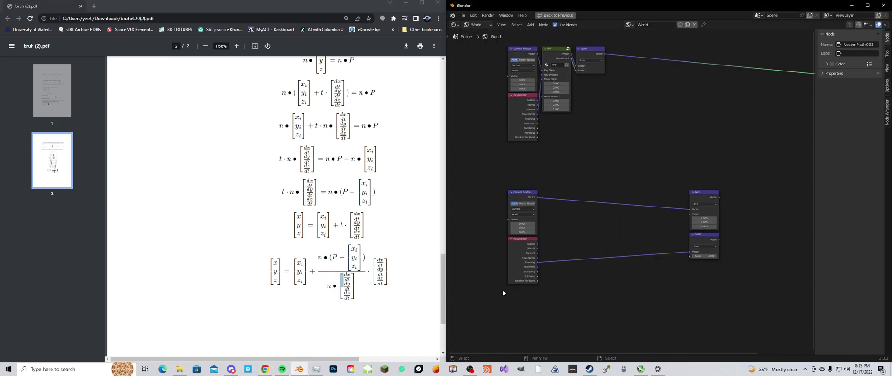
click(352, 280)
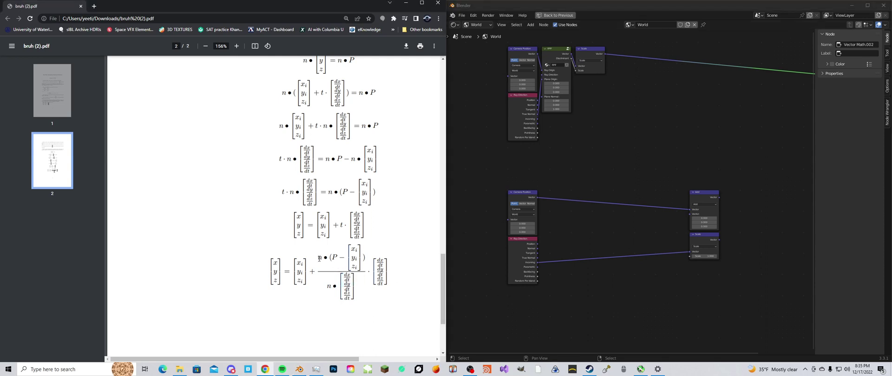
drag(318, 259, 362, 258)
click(348, 258)
Step: Add a Combine XYZ node below the Ray Direction node and label it "Plane Normal"
click(578, 306)
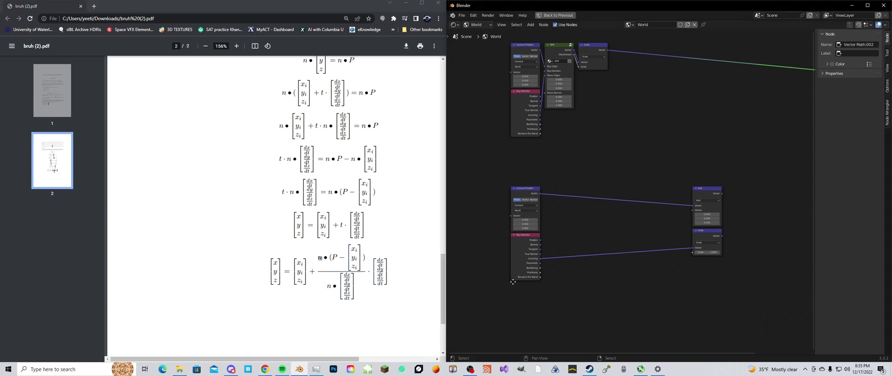
scroll(578, 306, up, 1)
key(shift+a)
mouse_move(509, 271)
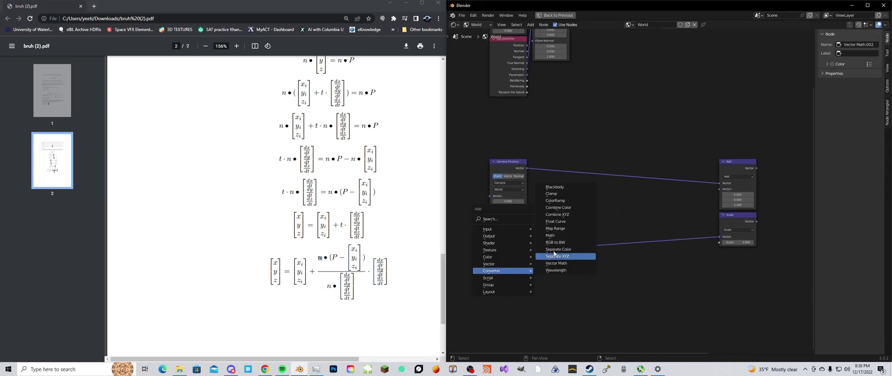
click(555, 257)
click(489, 275)
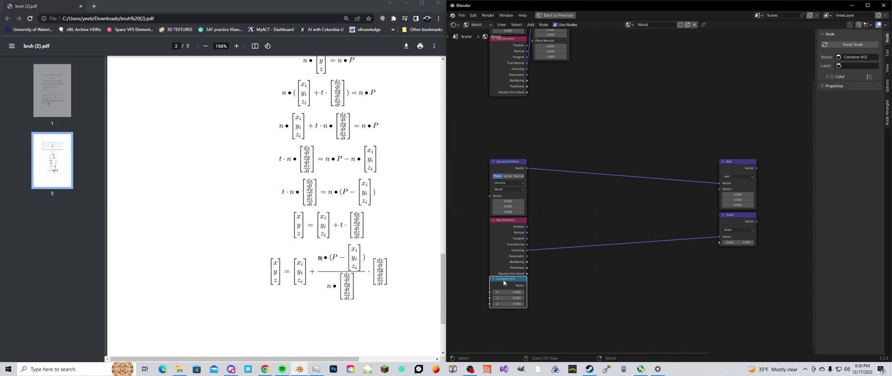
drag(509, 289, 509, 293)
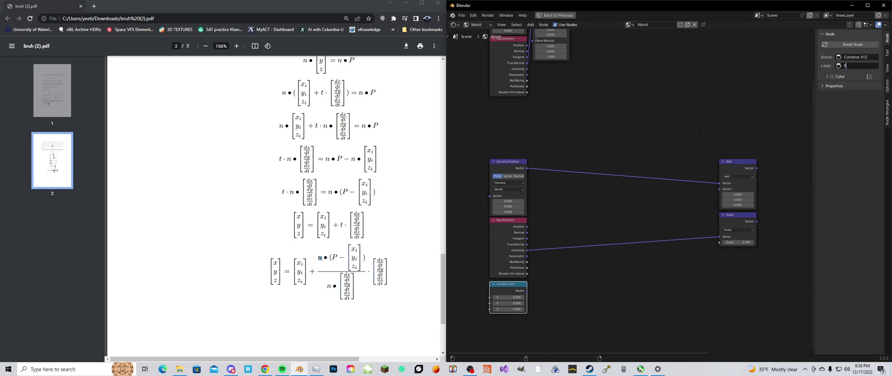
text(lane Normal)
key(Return)
Step: Examine the point P in the formula's numerator alongside the Plane Normal node
middle_drag(547, 280, 576, 250)
scroll(577, 250, up, 2)
middle_drag(524, 263, 540, 241)
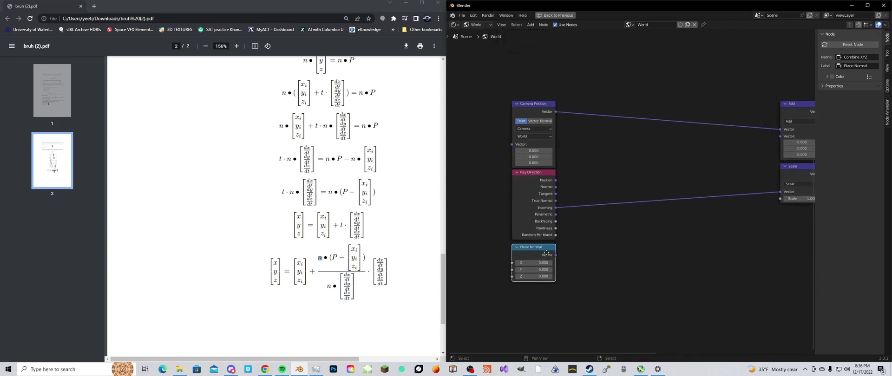
click(529, 274)
right_click(338, 258)
click(329, 258)
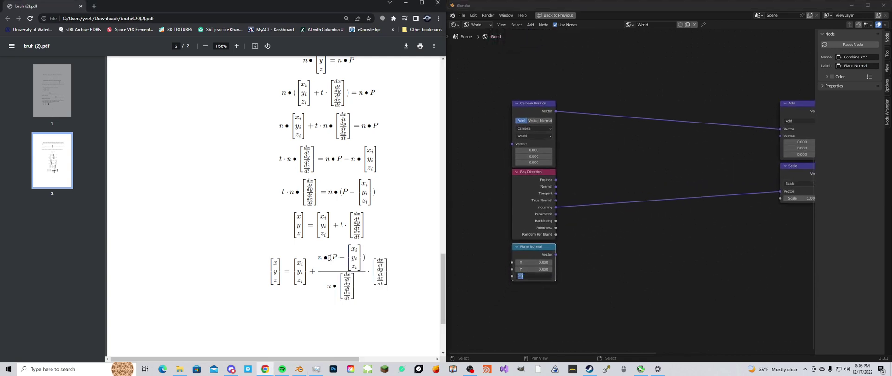
double_click(334, 258)
Step: Duplicate the Plane Normal node directly below itself and label the copy "Plane Origin"
click(529, 256)
key(shift+d)
click(542, 291)
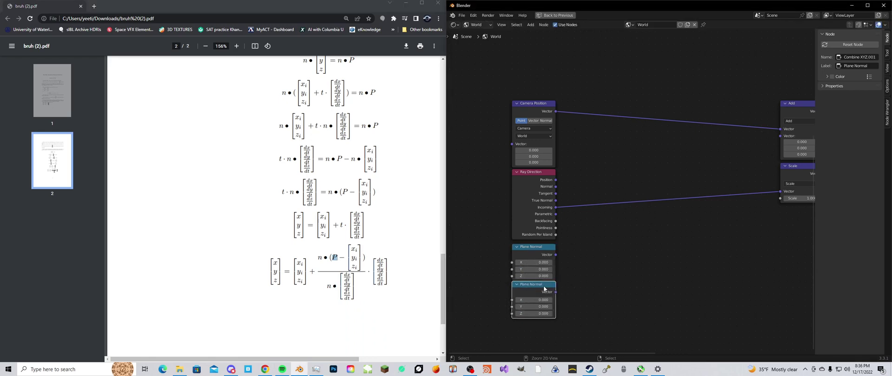
click(860, 64)
mouse_move(855, 66)
mouse_down()
mouse_move(870, 67)
mouse_move(854, 66)
mouse_up()
text(Origin)
key(Return)
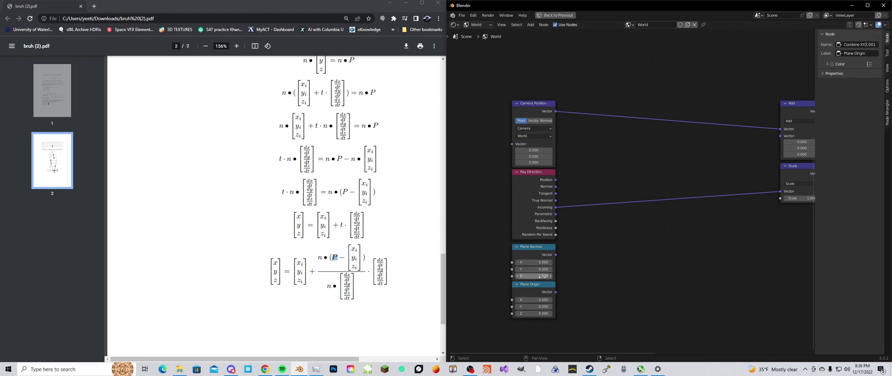
Step: Set the Plane Normal node's Z value to 1
scroll(541, 276, up, 1)
click(512, 259)
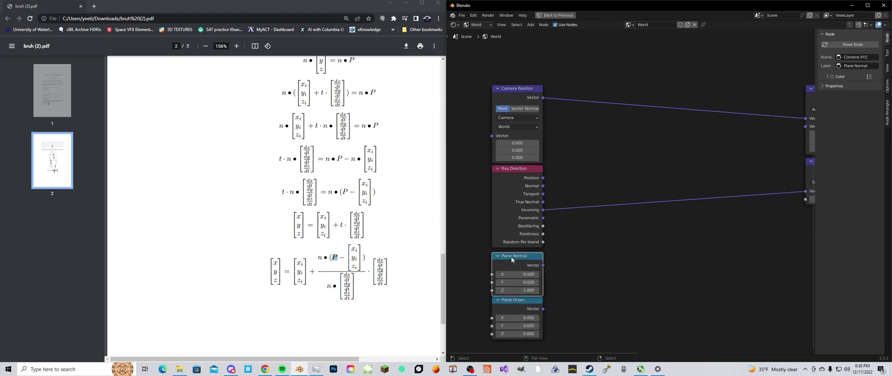
click(614, 291)
Step: Add a Vector Math node beside the Plane Normal and Plane Origin nodes for the formula's numerator
click(376, 303)
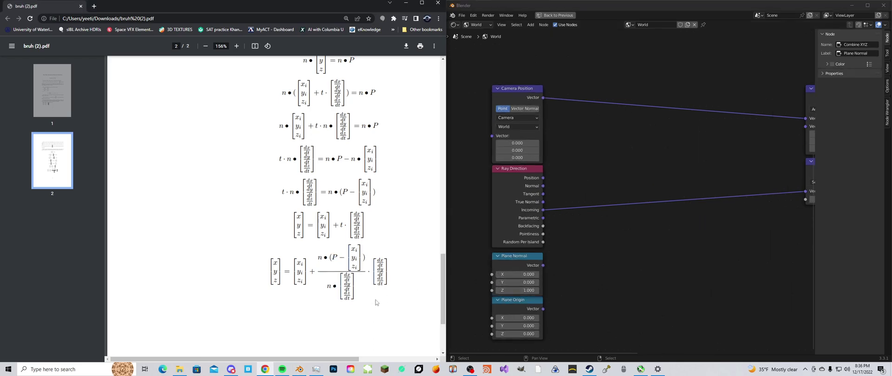
scroll(623, 281, down, 2)
click(583, 282)
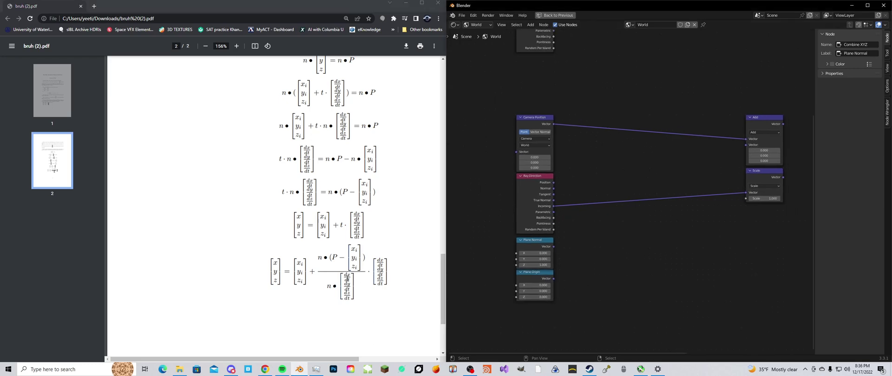
click(325, 257)
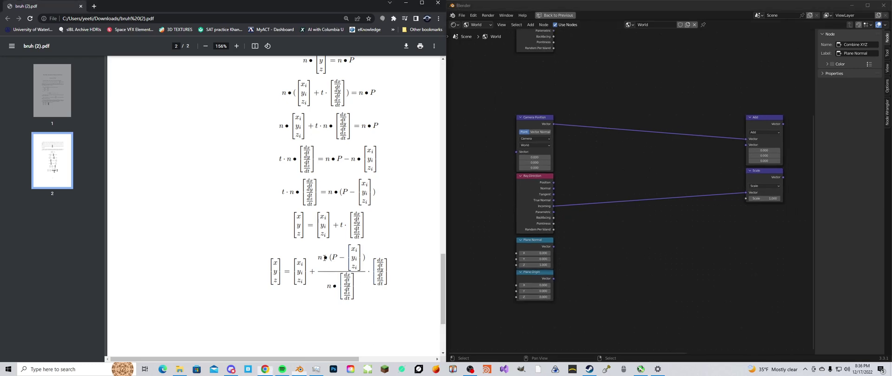
click(568, 233)
scroll(566, 241, up, 1)
click(508, 289)
key(shift+a)
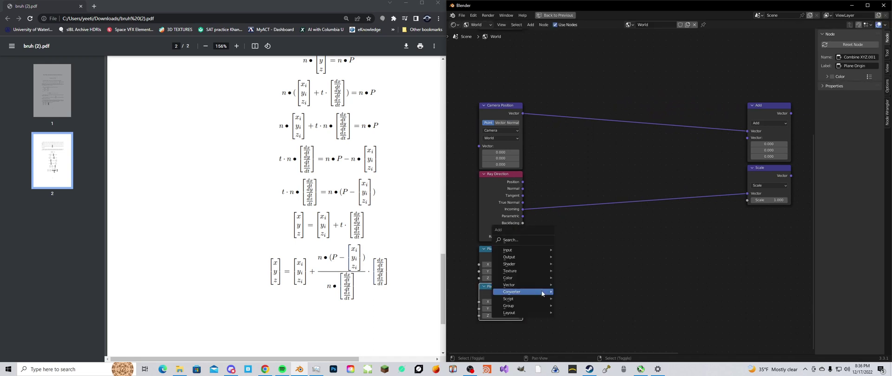
mouse_move(542, 291)
click(586, 285)
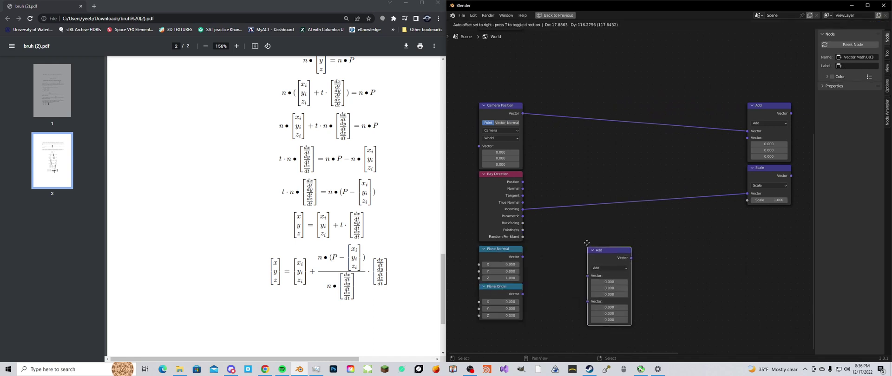
click(585, 230)
Step: Set the new Vector Math node to Subtract, with Plane Origin as its first input and Camera Position as its second
drag(522, 294, 586, 263)
click(604, 248)
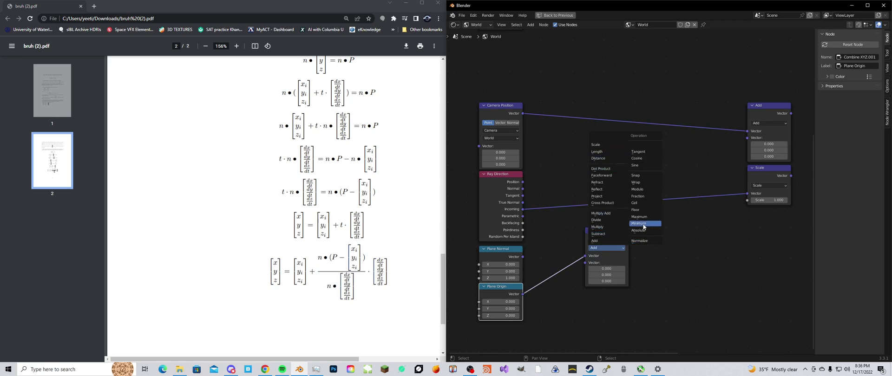
click(598, 234)
drag(596, 235, 589, 210)
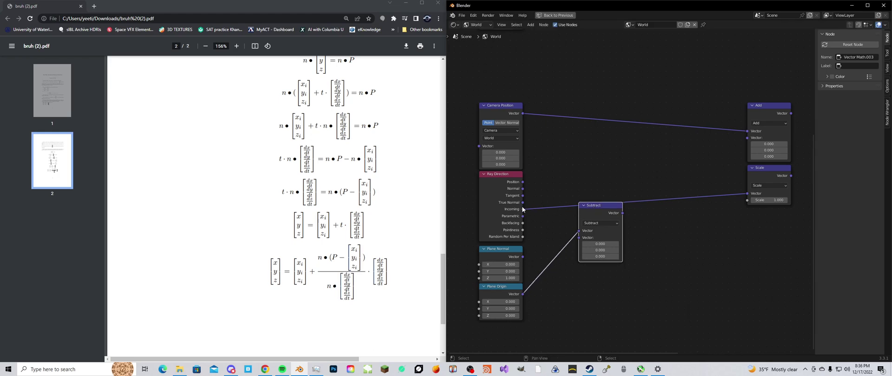
drag(523, 116, 579, 236)
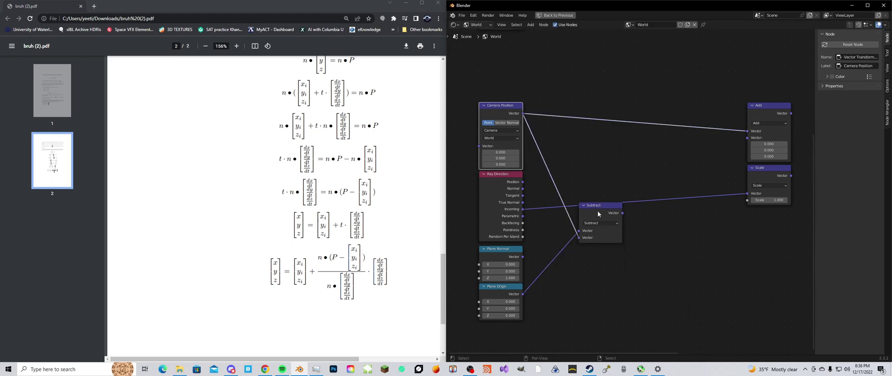
drag(598, 211, 604, 235)
Step: Duplicate the Subtract node directly beside itself and change the copy's operation to Dot Product
click(561, 266)
scroll(547, 262, down, 1)
middle_drag(546, 262, 525, 266)
scroll(526, 266, up, 1)
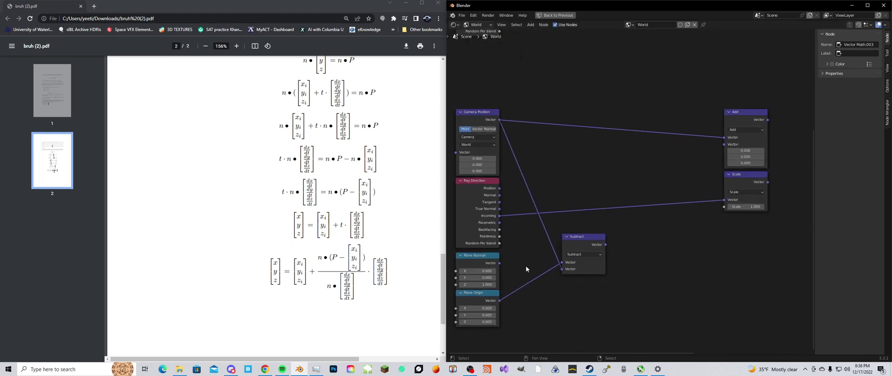
click(583, 244)
key(shift+d)
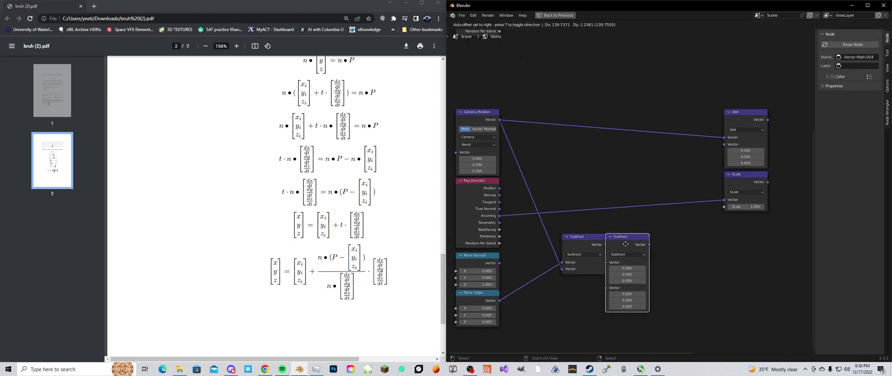
click(631, 249)
click(632, 255)
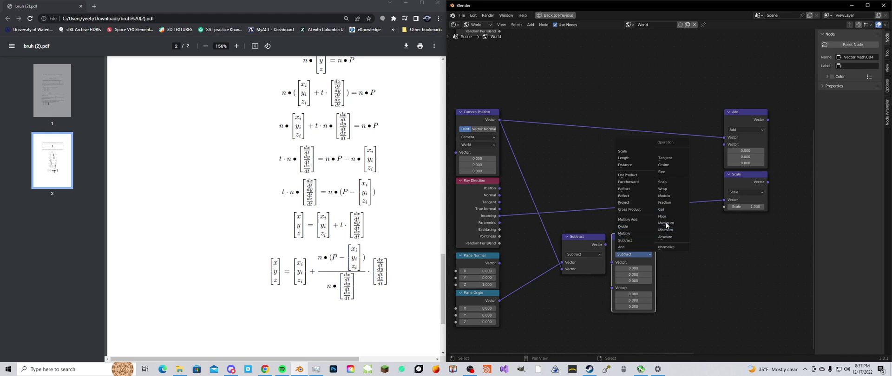
click(628, 176)
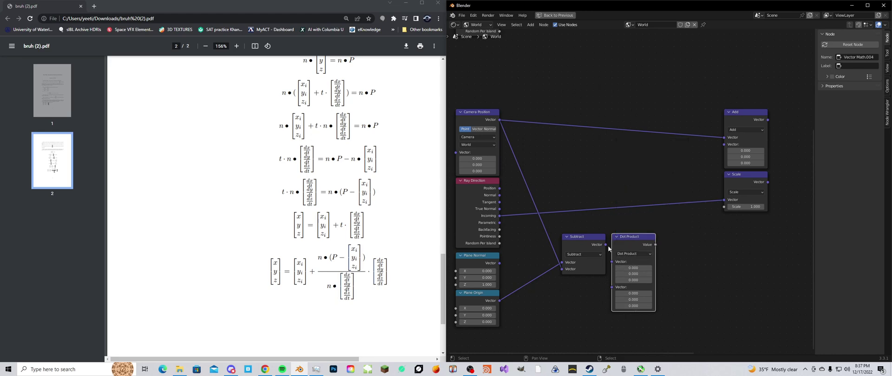
Step: Feed the Subtract result and the Plane Normal vector into the Dot Product node
drag(606, 245, 611, 263)
drag(498, 267, 612, 269)
click(623, 247)
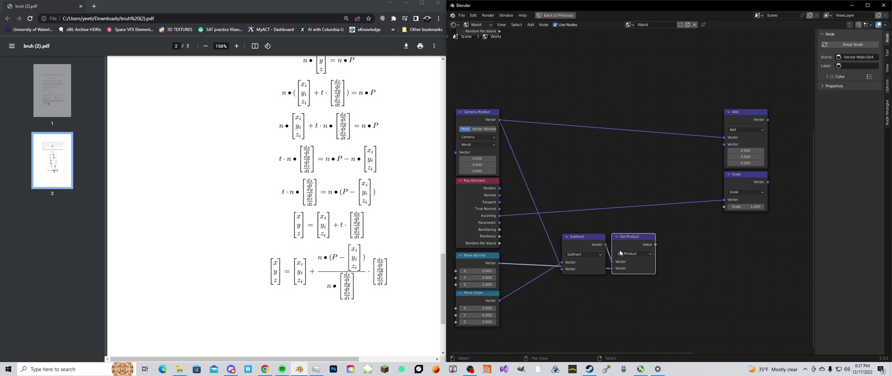
Step: Duplicate the Dot Product node and place the copy directly below the Subtract node
scroll(623, 246, down, 1)
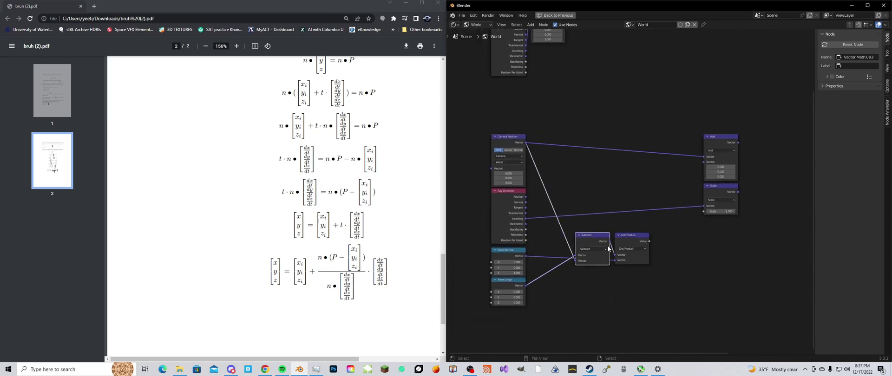
key(ctrl+shift+d)
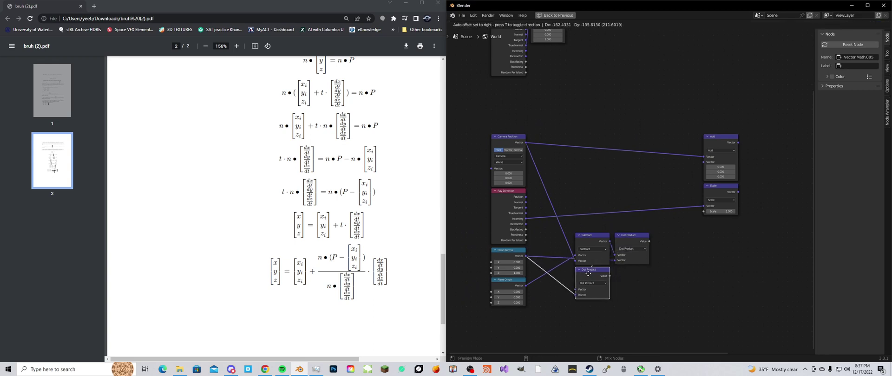
click(590, 278)
scroll(602, 248, up, 3)
drag(571, 308, 570, 300)
scroll(542, 303, up, 1)
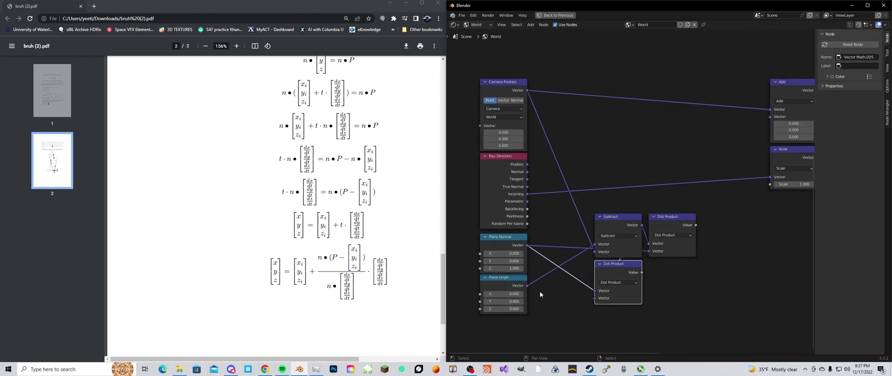
Step: Connect Ray Direction's Incoming output and the Plane Normal vector to the lower Dot Product node's two inputs
scroll(523, 291, down, 1)
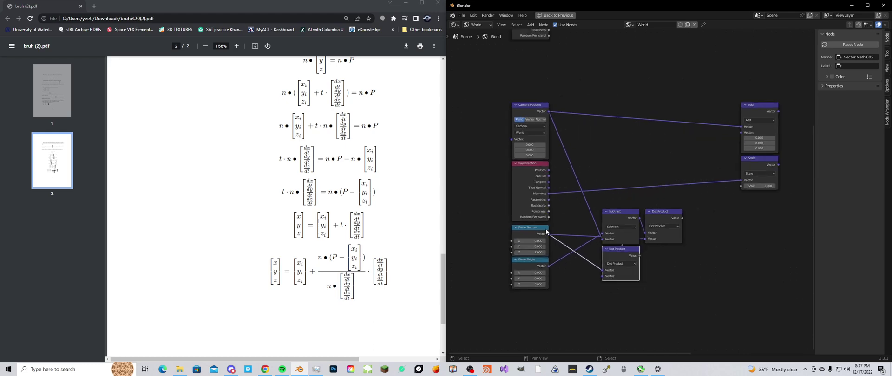
drag(550, 194, 603, 271)
drag(549, 234, 602, 277)
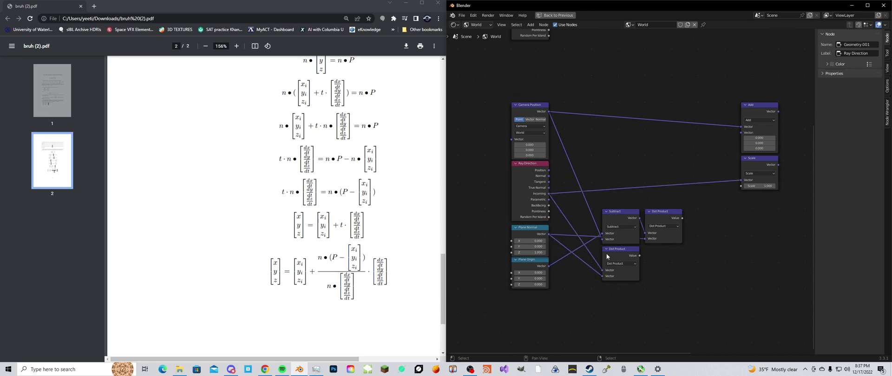
click(531, 186)
Step: Add a Math node next to the numerator's Dot Product node
scroll(623, 247, up, 2)
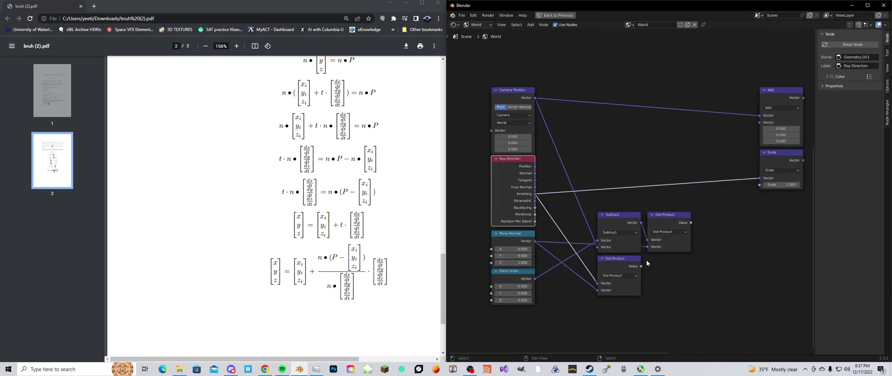
key(shift+a)
mouse_move(623, 251)
click(666, 299)
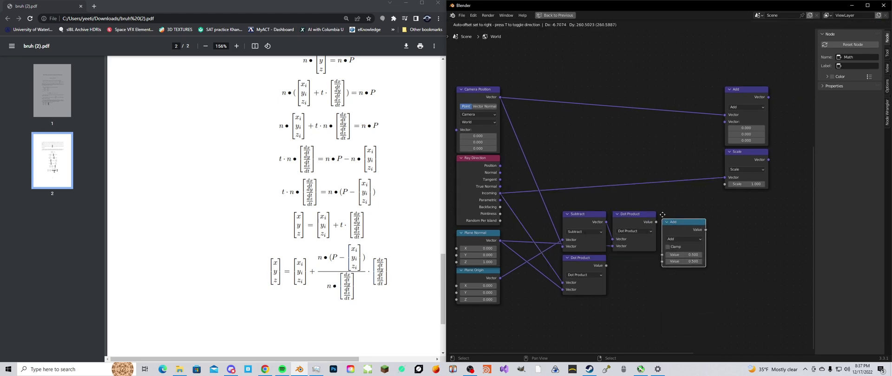
click(663, 213)
click(591, 265)
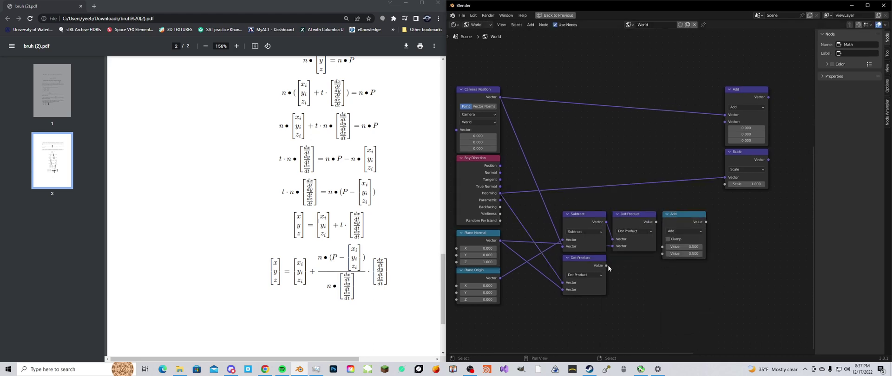
Step: Set the Math node to Divide, dividing the numerator's Dot Product by the lower Dot Product
drag(607, 265, 663, 253)
click(685, 231)
click(516, 271)
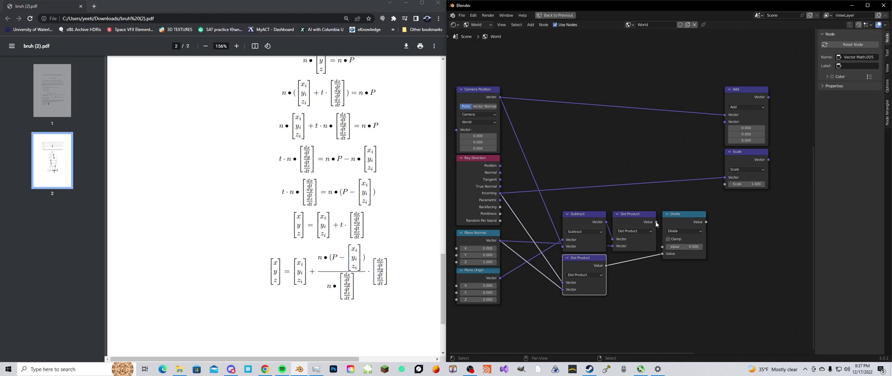
drag(657, 222, 662, 247)
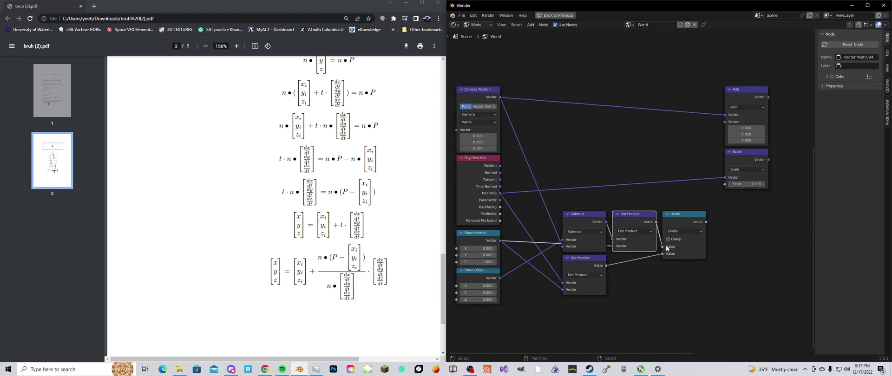
Step: Connect the Divide node's result to the Scale input of the Scale node
drag(548, 209, 732, 309)
click(684, 288)
scroll(683, 288, down, 1)
middle_drag(684, 288, 620, 312)
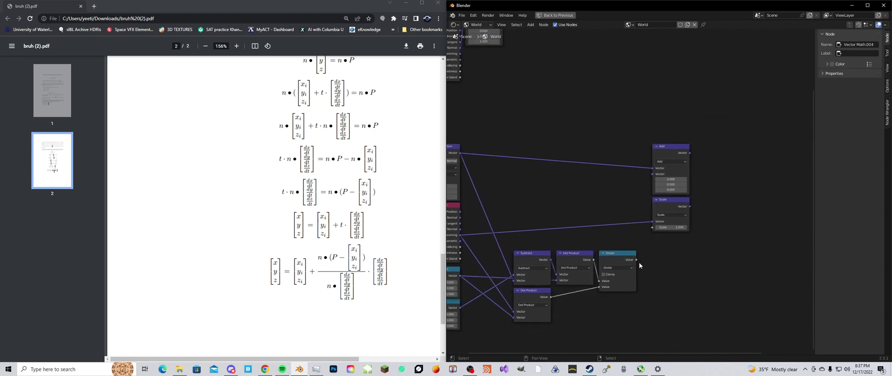
drag(637, 260, 655, 227)
Step: Check the formula's final direction vector and connect the Scale node's output to the Add node's second vector input
double_click(384, 276)
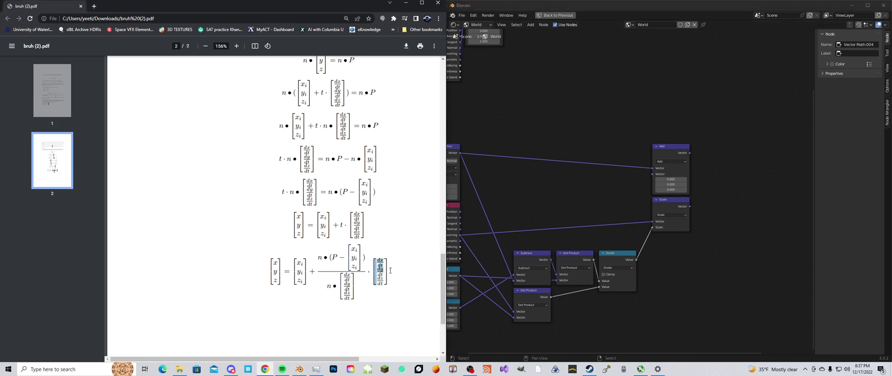
click(391, 271)
middle_drag(395, 279, 408, 279)
scroll(408, 279, right, 1)
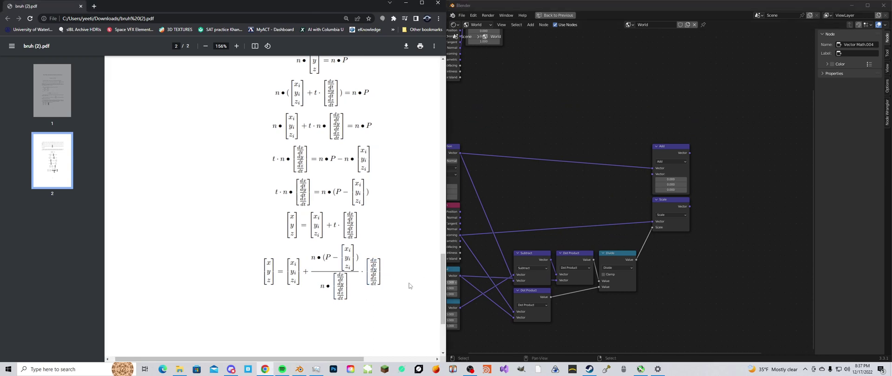
middle_drag(661, 217, 703, 233)
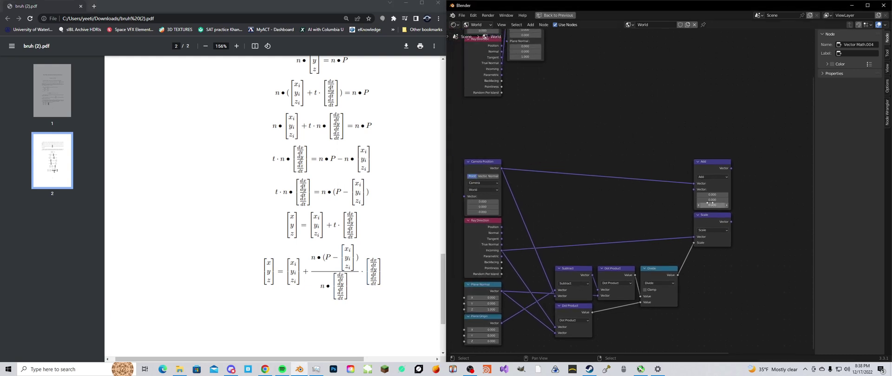
drag(731, 225, 691, 194)
Step: Compact the node layout by moving the intersection math beside the input nodes, with Scale above Divide and Add above Scale
scroll(645, 253, down, 1)
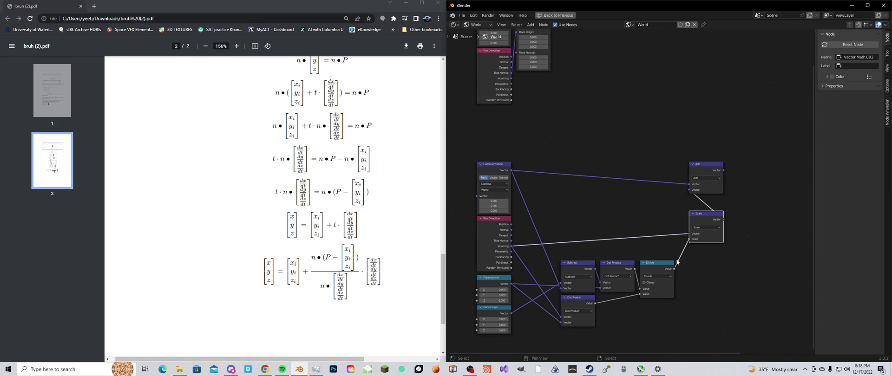
drag(701, 219, 651, 233)
drag(552, 265, 640, 302)
shift+click(650, 236)
drag(580, 264, 535, 220)
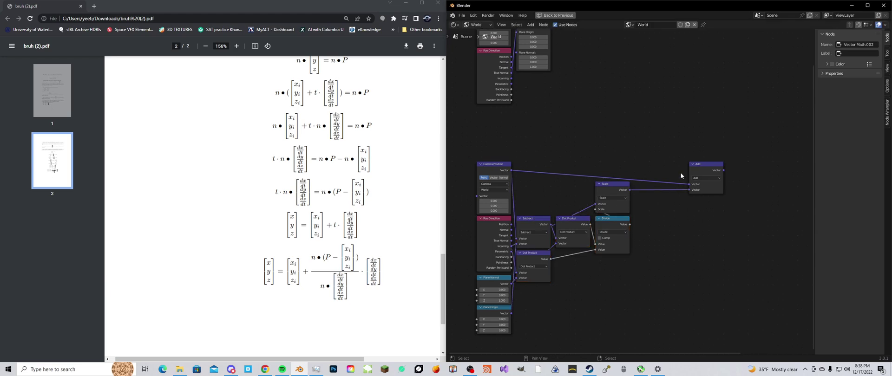
drag(696, 170, 597, 150)
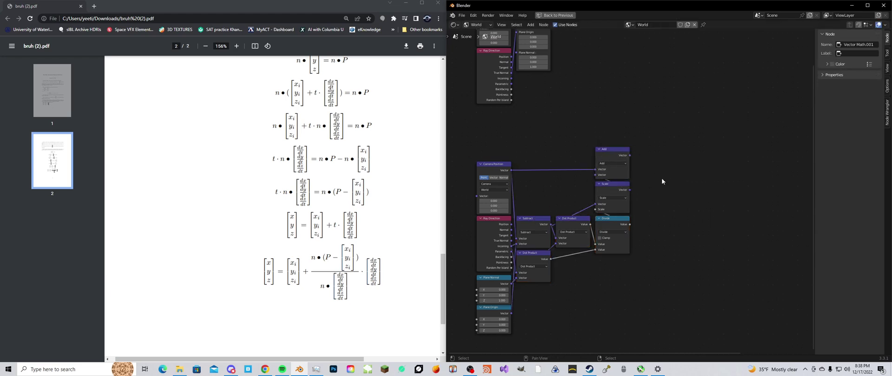
Step: Restore the full workspace layout and preview the Add node's output in the rendered viewport from another angle
key(ctrl+space)
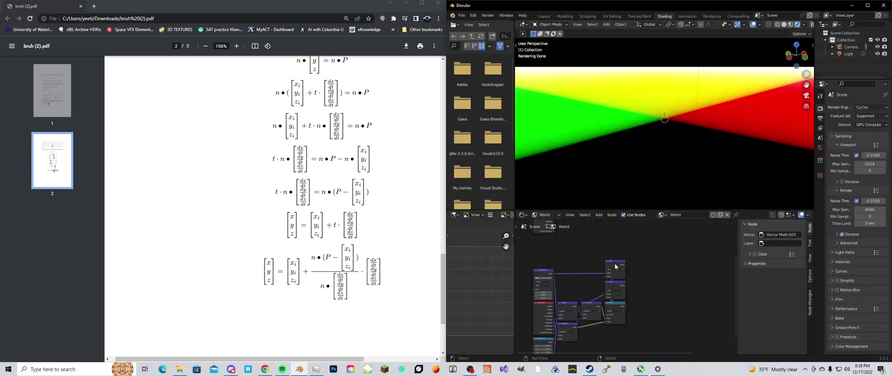
scroll(615, 263, up, 1)
click(612, 257)
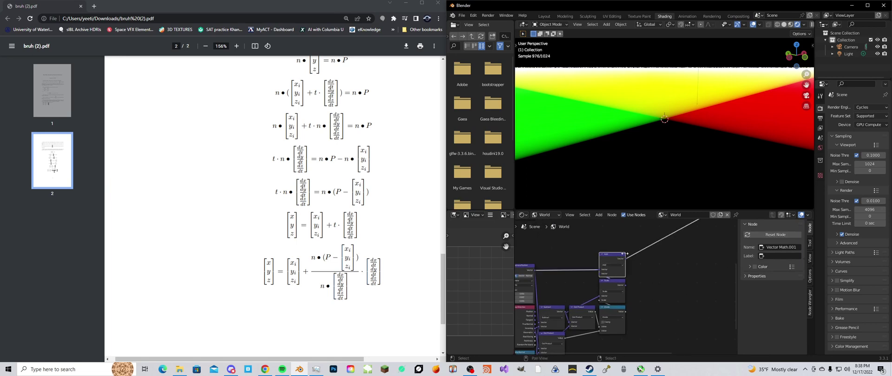
middle_drag(625, 139, 652, 146)
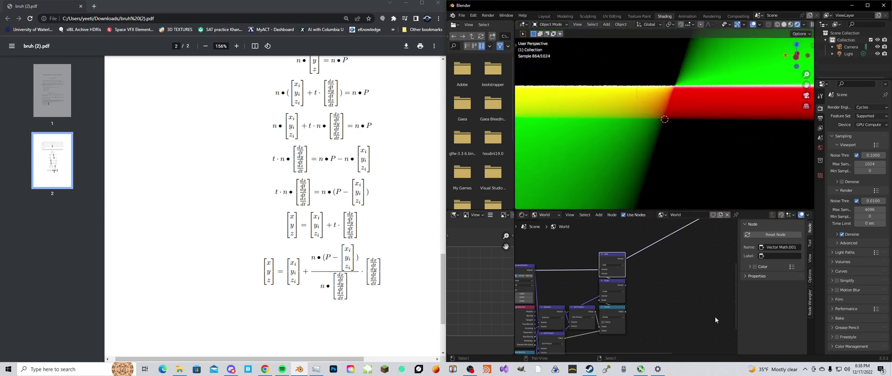
Step: Open the existing ray-plane intersection node group and examine its internal nodes
scroll(607, 297, down, 2)
middle_drag(607, 297, 595, 303)
scroll(595, 304, up, 3)
scroll(607, 308, up, 1)
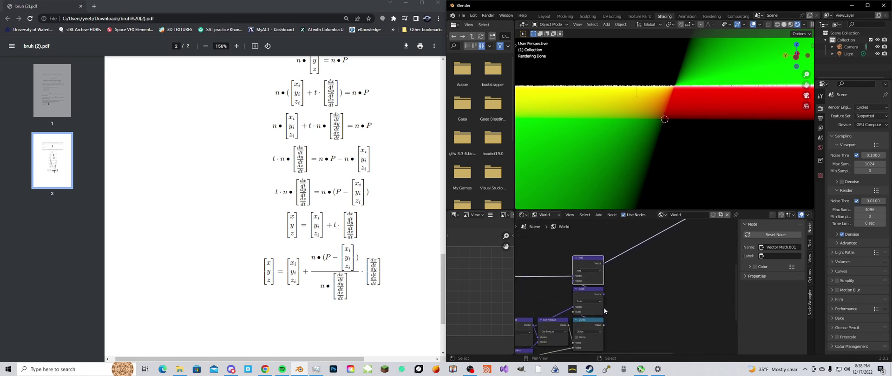
scroll(603, 276, down, 6)
middle_drag(602, 274, 617, 325)
scroll(591, 305, down, 3)
middle_drag(590, 305, 621, 300)
click(607, 258)
key(Tab)
scroll(612, 284, up, 4)
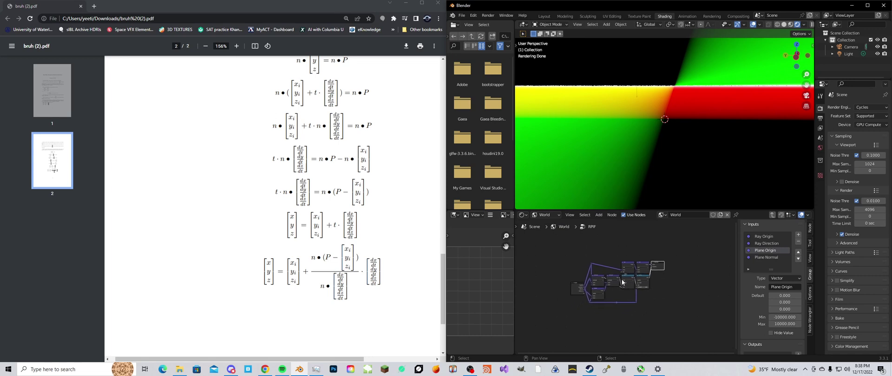
Step: Examine the Divide and Less Than nodes that feed the group's Discriminant output, and return to the World node tree
middle_drag(627, 284, 607, 295)
scroll(627, 288, up, 4)
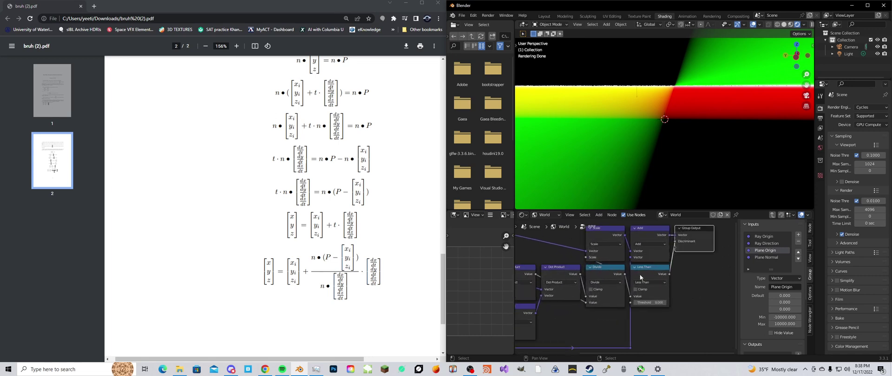
scroll(618, 281, down, 6)
scroll(587, 259, up, 3)
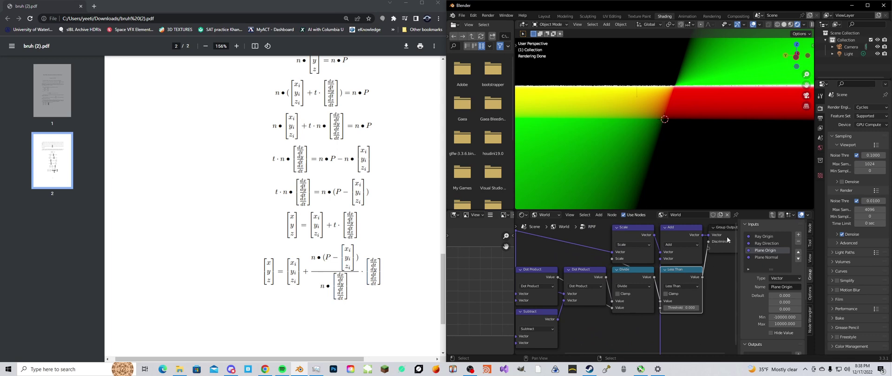
scroll(702, 271, down, 1)
key(Tab)
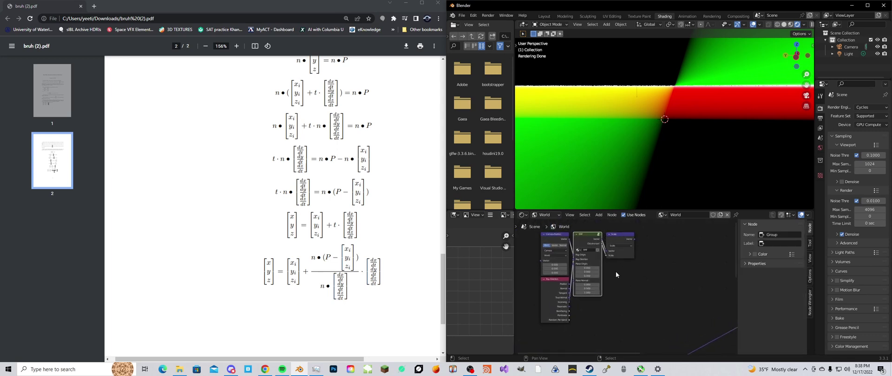
scroll(617, 275, down, 1)
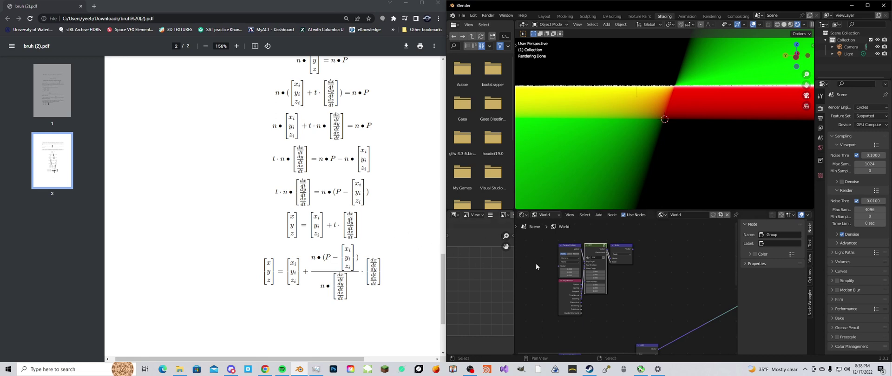
scroll(585, 228, up, 1)
Step: Maximize the Blender window and delete the rebuilt formula nodes below the ray-plane intersection group
click(868, 5)
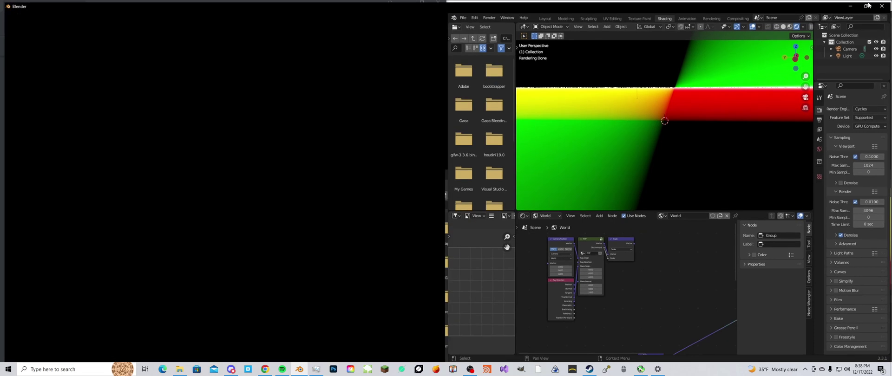
middle_drag(382, 152, 420, 153)
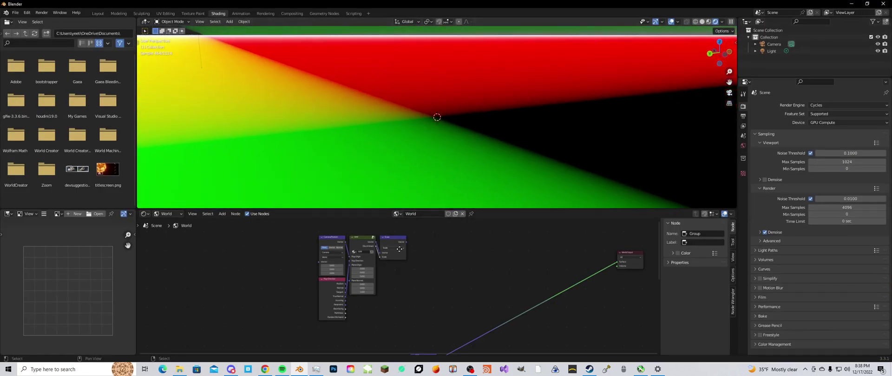
middle_drag(402, 251, 426, 266)
scroll(425, 266, up, 2)
scroll(425, 266, down, 9)
middle_drag(449, 313, 450, 304)
scroll(450, 305, up, 2)
drag(361, 273, 477, 353)
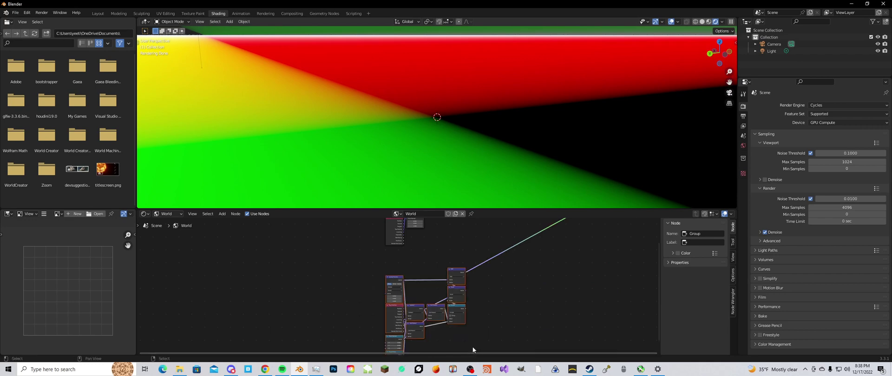
key(Delete)
Step: Preview the output of the Scale node beside the intersection group through the World Output
key(ctrl+z)
key(ctrl+z)
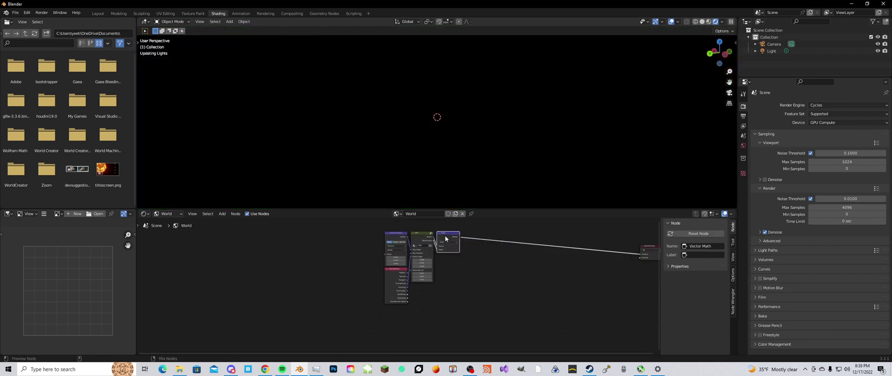
scroll(430, 248, up, 2)
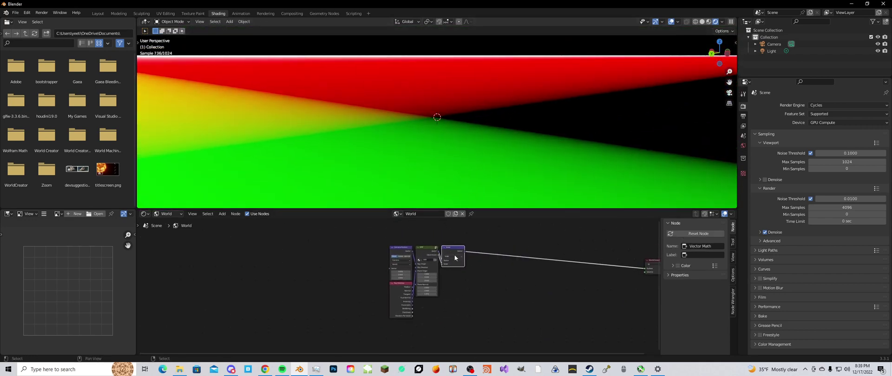
Step: Check the Less Than node and the Group Input inside the ray-plane intersection group
click(431, 244)
key(Tab)
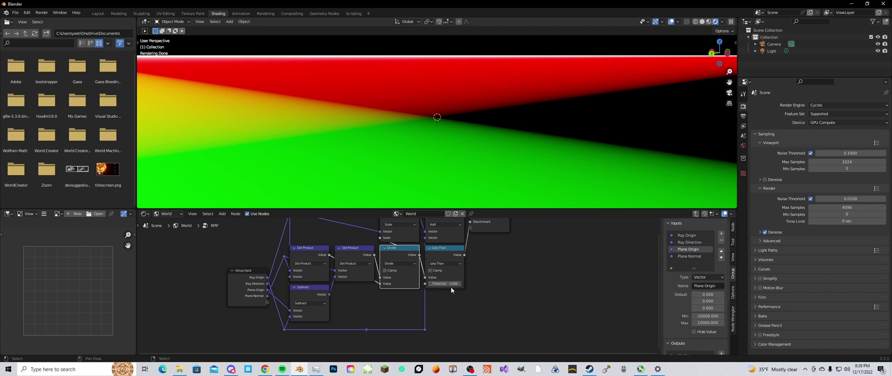
click(261, 289)
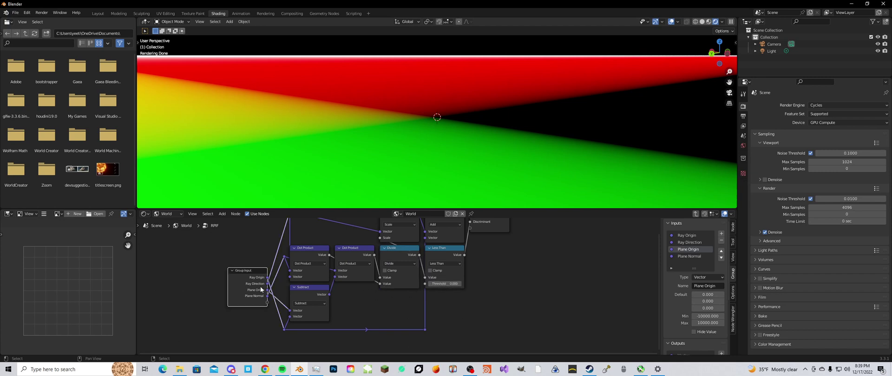
key(Tab)
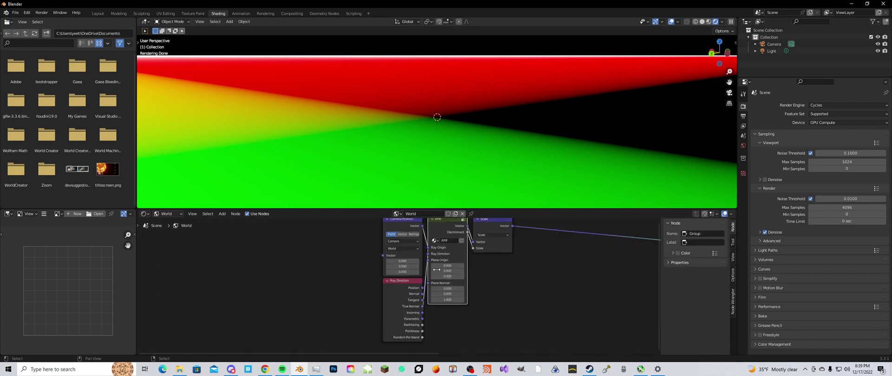
Step: Insert a duplicated Scale node set to -1 between the geometry node's Incoming output and the group's Ray Direction input
click(413, 292)
drag(414, 294, 340, 305)
key(shift+a)
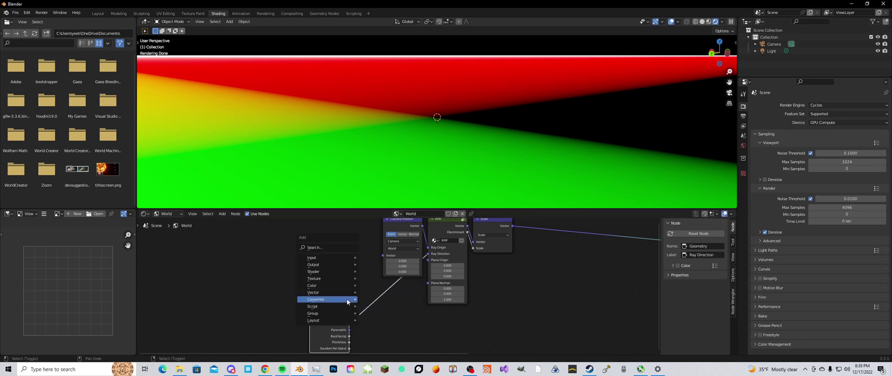
click(488, 249)
key(shift+d)
click(367, 302)
click(393, 314)
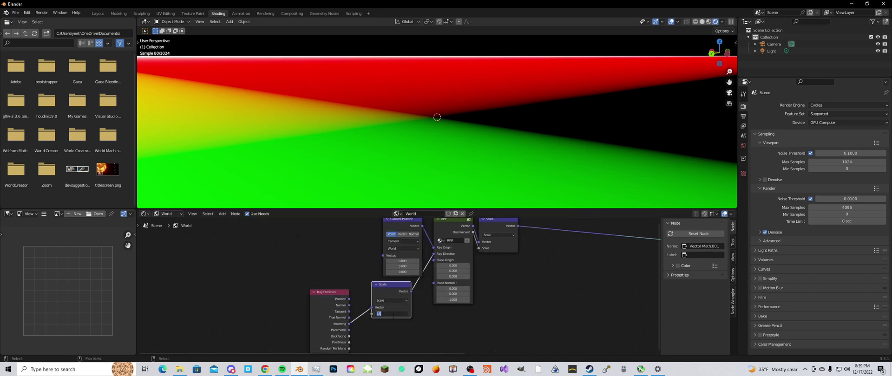
text(-1)
key(Return)
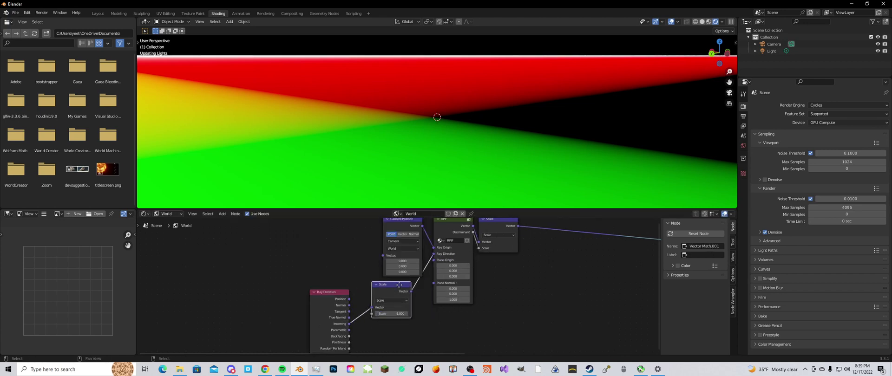
Step: Arrange the new Scale node under Camera Position and the Ray Direction node beside it, close to the intersection group
drag(400, 285, 404, 281)
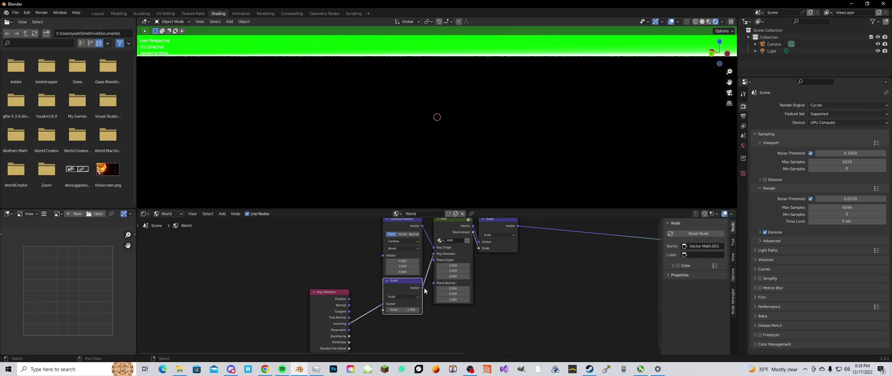
middle_drag(425, 292, 425, 317)
drag(423, 251, 479, 265)
drag(432, 235, 514, 272)
drag(463, 263, 458, 263)
click(364, 316)
middle_drag(344, 329, 357, 301)
drag(356, 301, 385, 290)
click(432, 322)
middle_drag(482, 293, 474, 316)
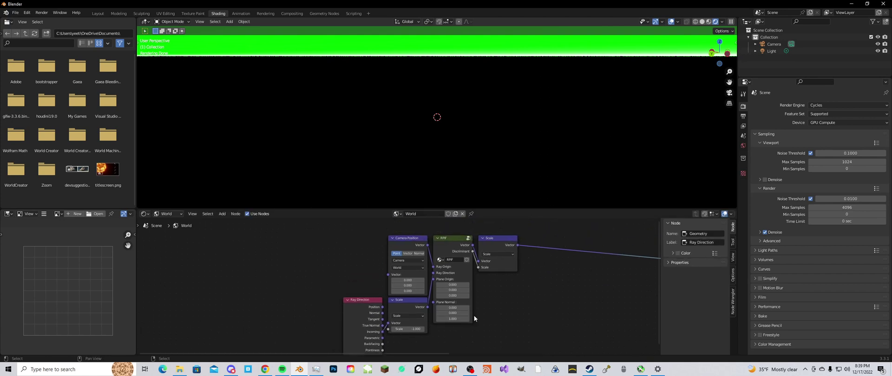
Step: Change the Less Than node inside the intersection group to Greater Than and leave the group
click(493, 244)
click(462, 244)
key(Tab)
click(447, 263)
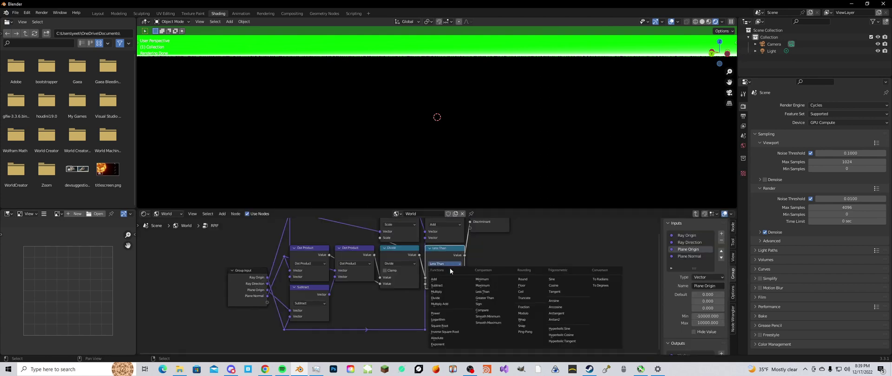
click(485, 298)
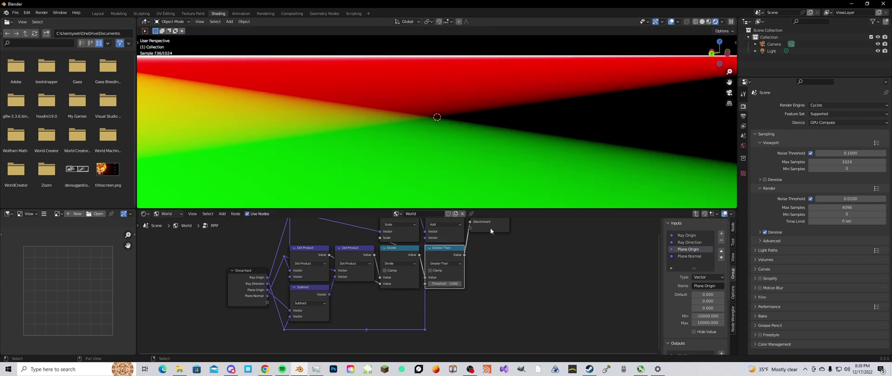
key(Tab)
Step: Inspect the ray-plane intersection render from several angles and review the complete World node setup
scroll(474, 253, down, 3)
middle_drag(462, 266, 451, 274)
middle_drag(439, 153, 497, 152)
scroll(481, 295, down, 3)
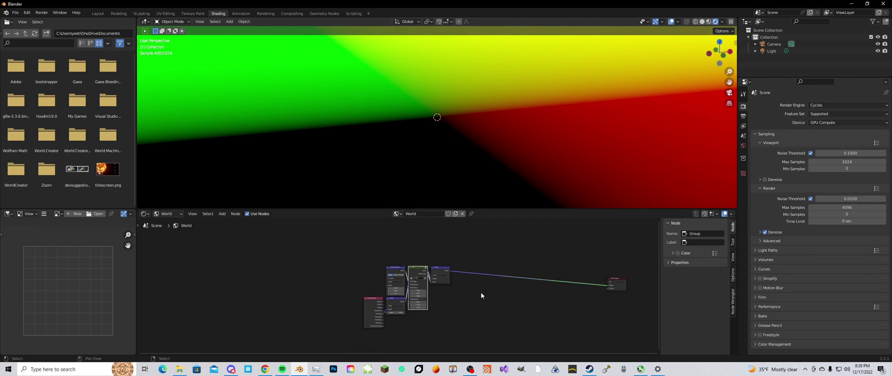
scroll(436, 285, up, 3)
drag(316, 253, 496, 351)
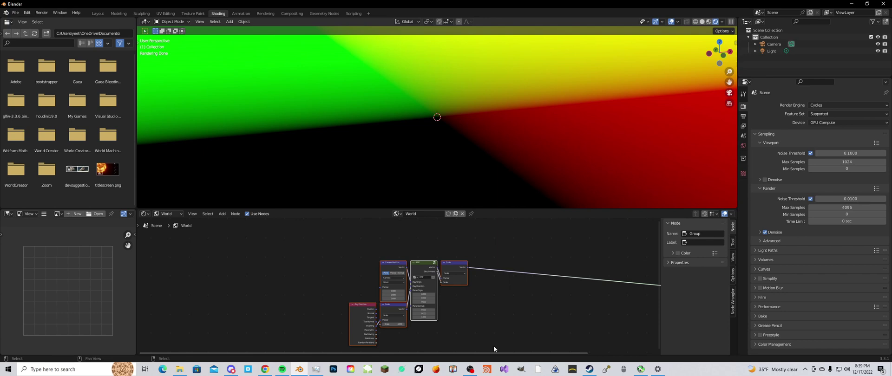
click(463, 316)
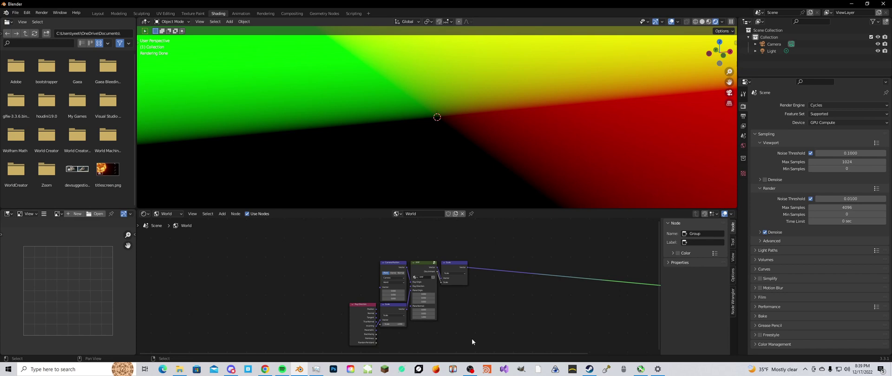
middle_drag(420, 166, 513, 176)
scroll(510, 267, up, 2)
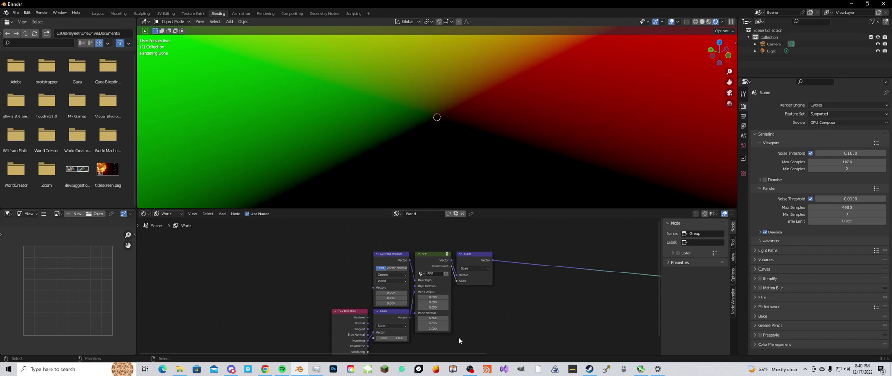
mouse_move(472, 369)
click(470, 346)
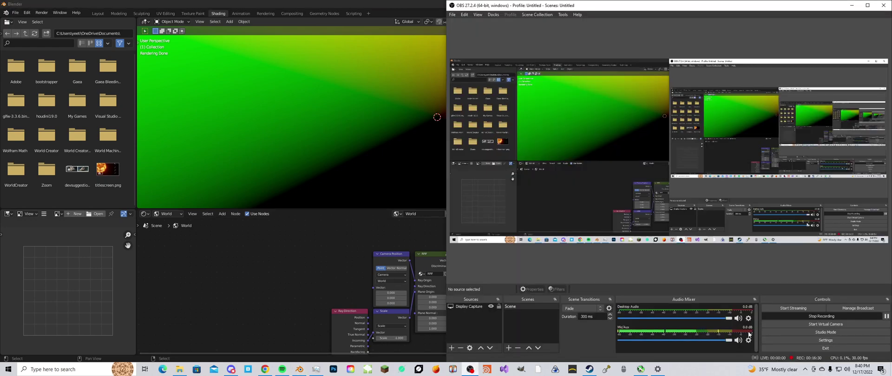